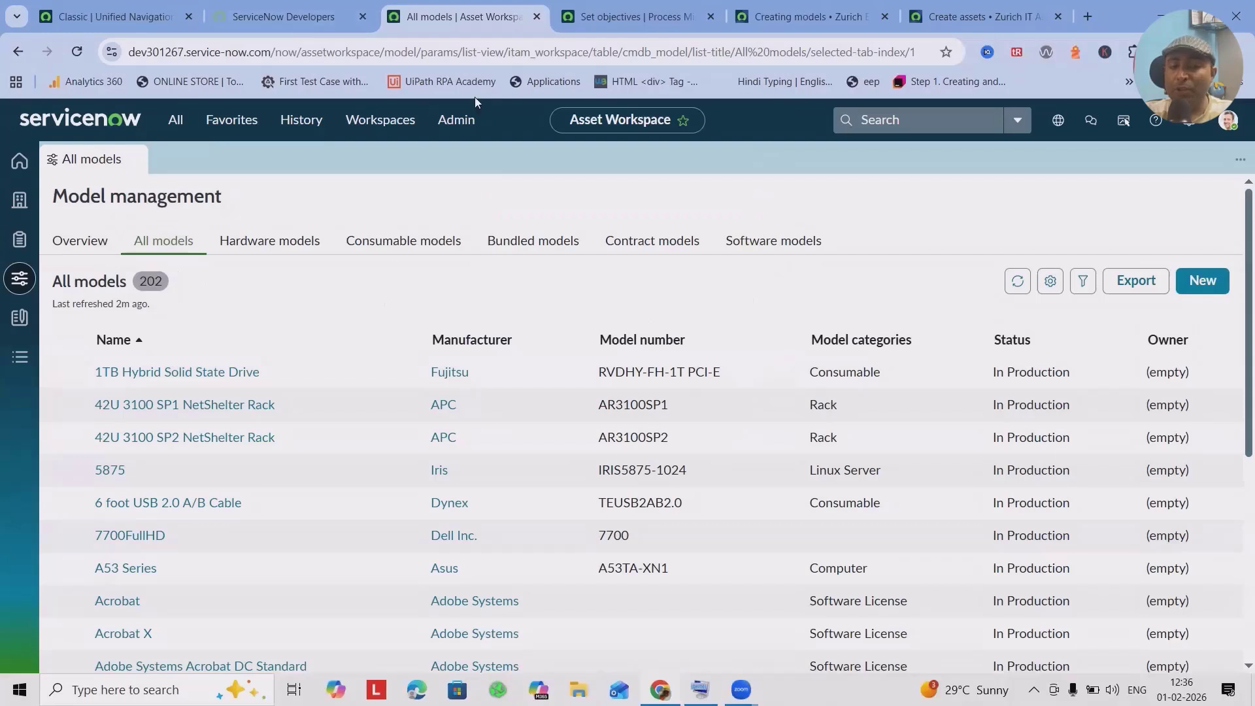
Start creating a new model of type Application from the All models list in Asset Workspace
click(381, 120)
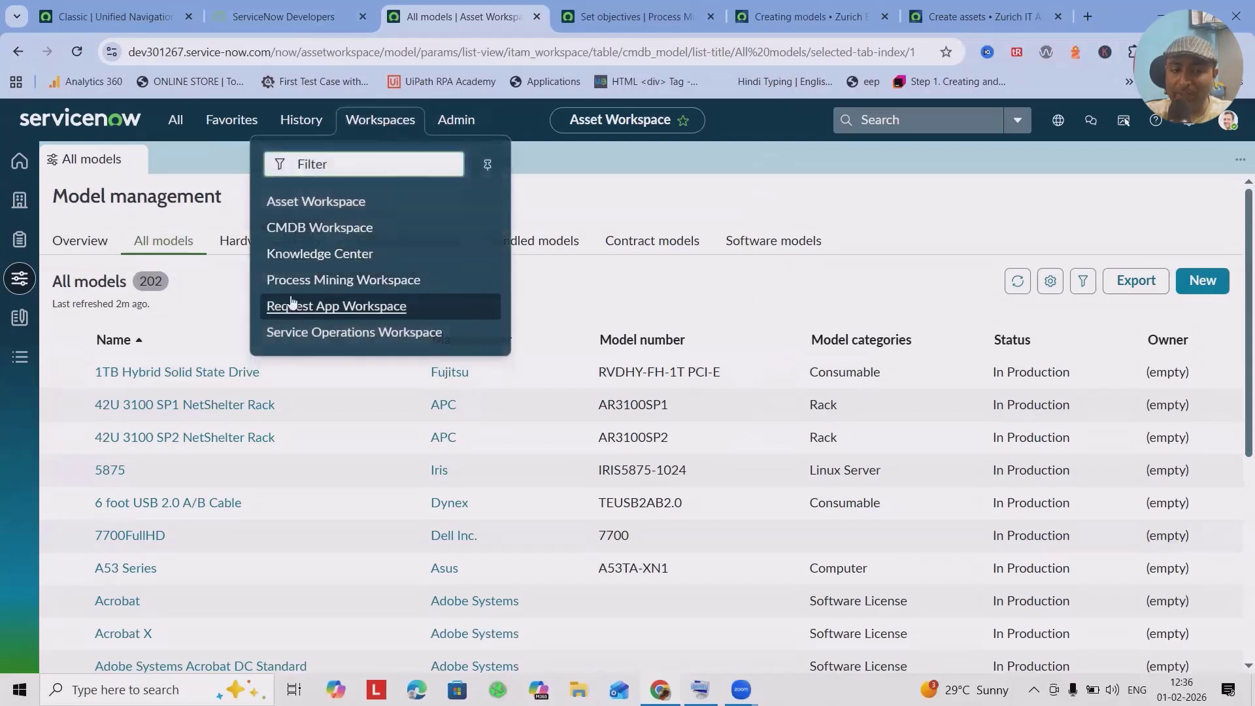
click(330, 210)
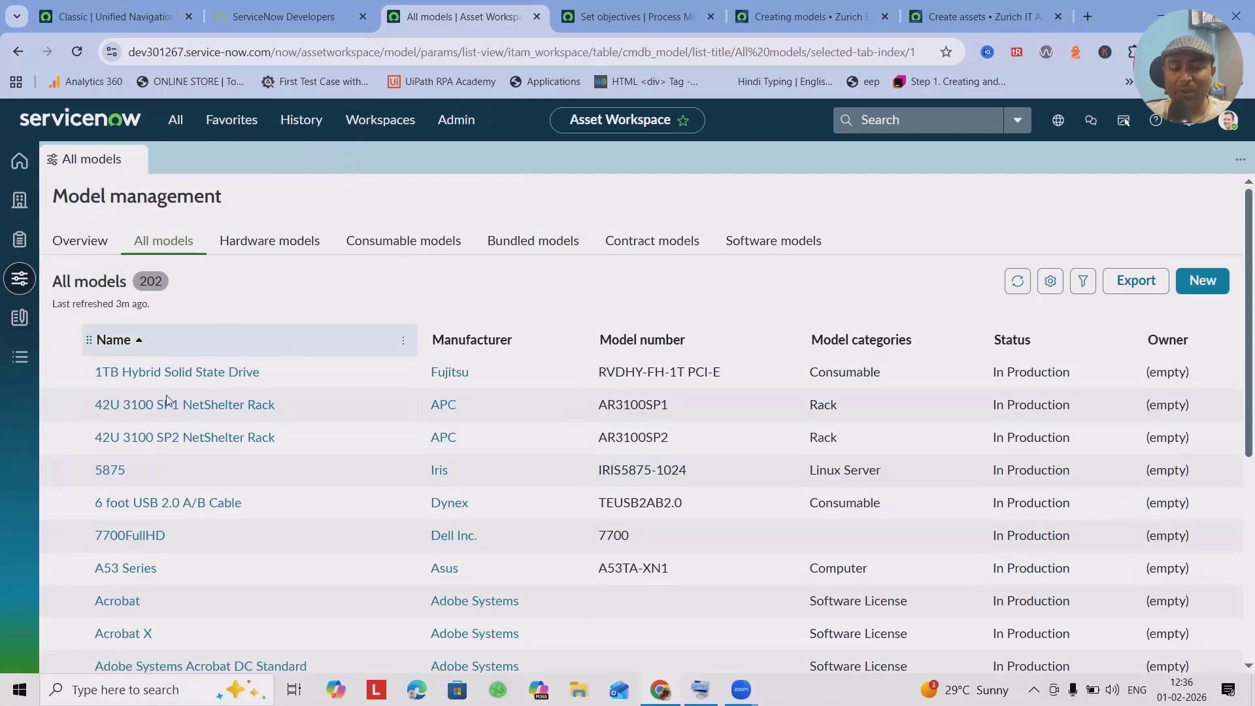
scroll(157, 386, down, 5)
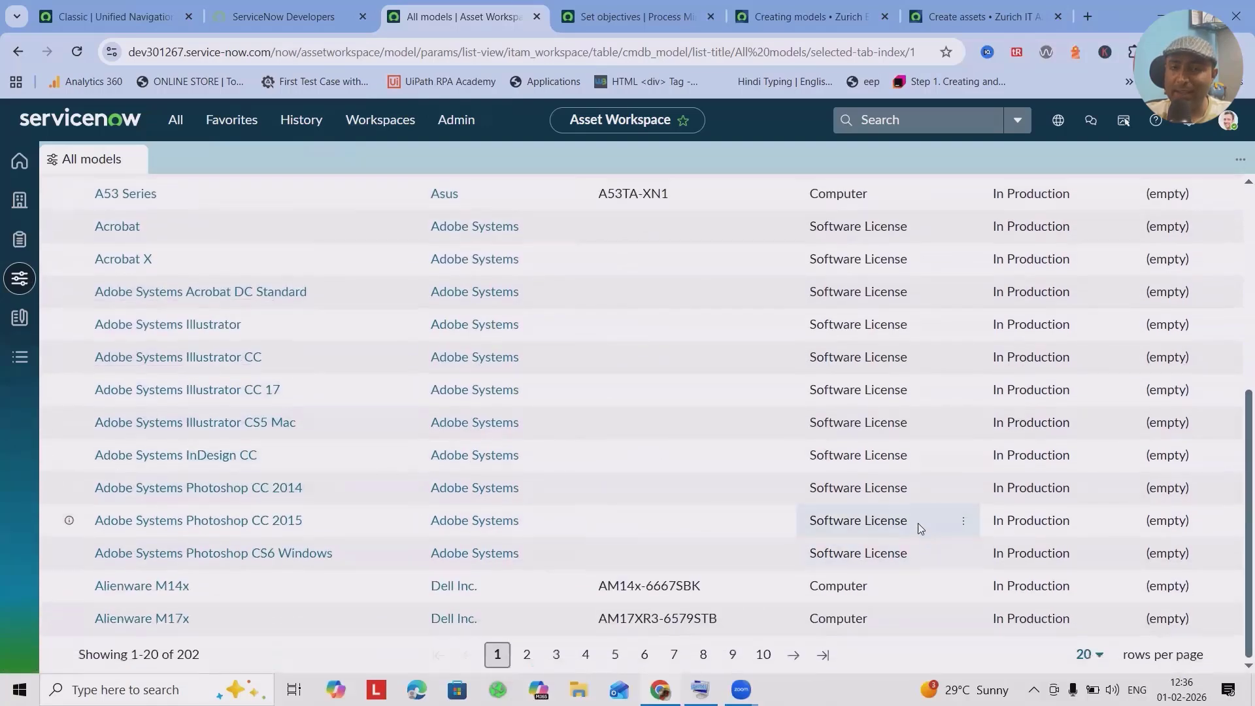
scroll(614, 536, up, 6)
click(1203, 280)
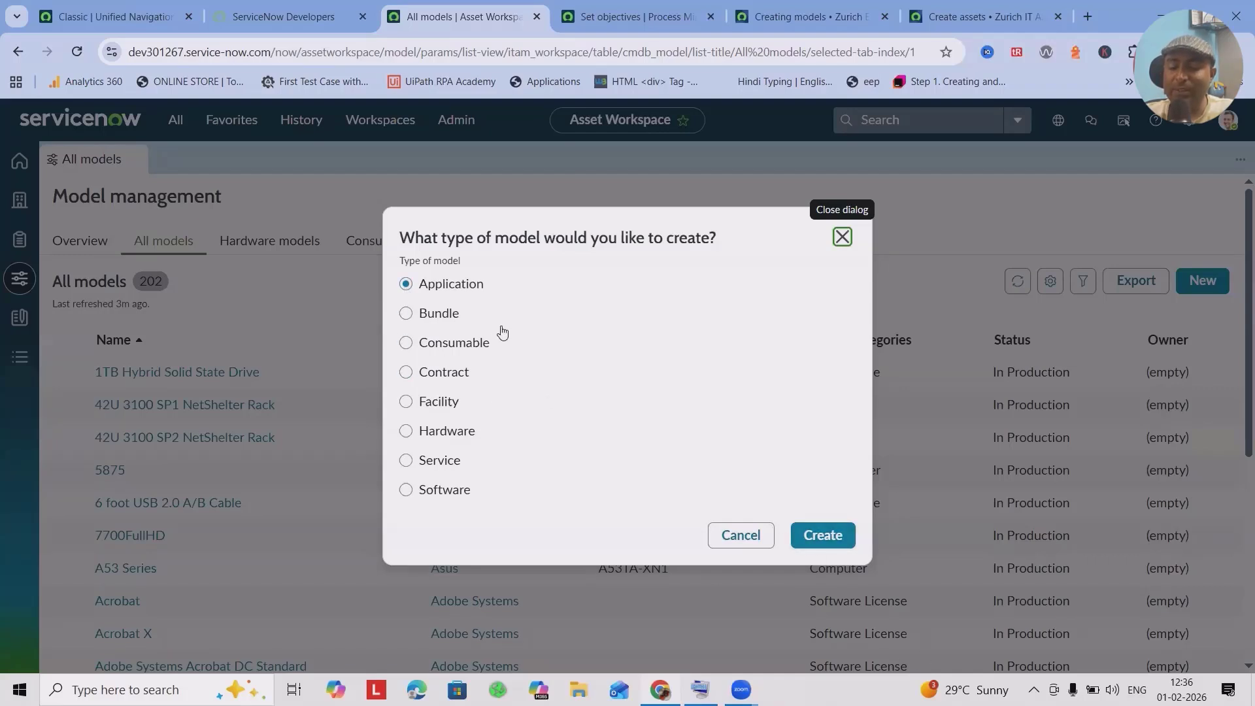
click(826, 533)
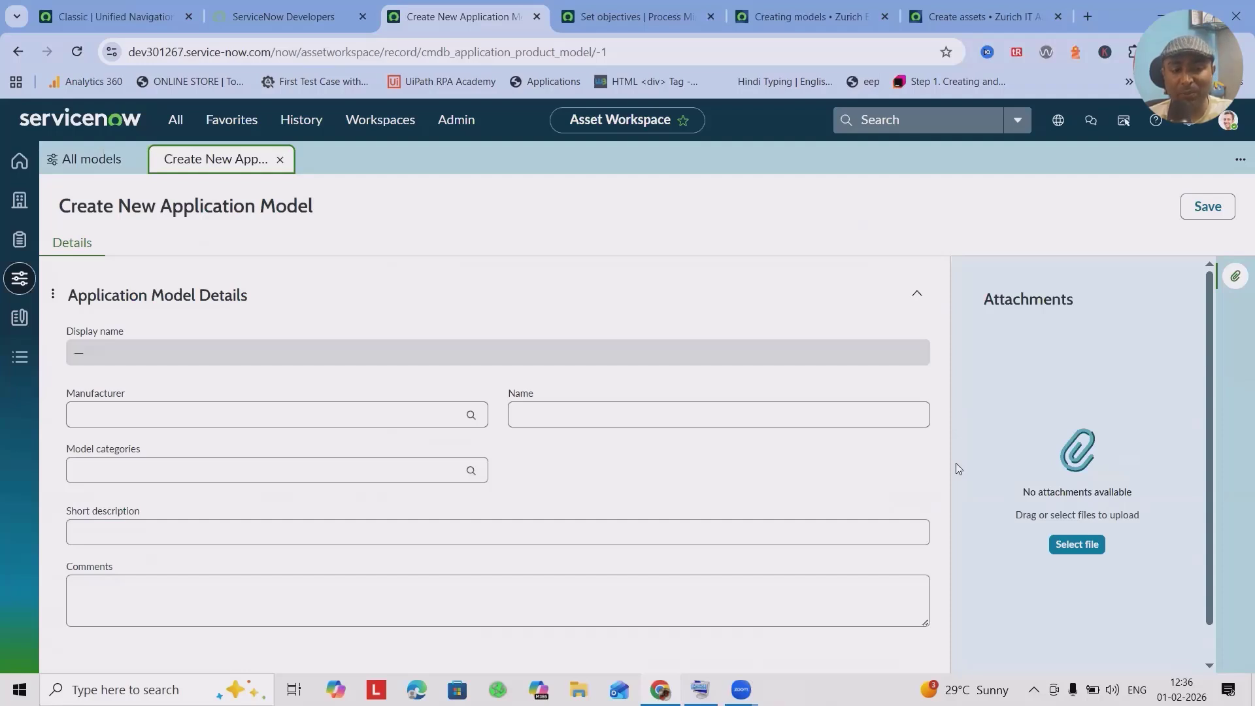
Set the application model's manufacturer to Amazon and enter a person's first name as the model name
click(123, 354)
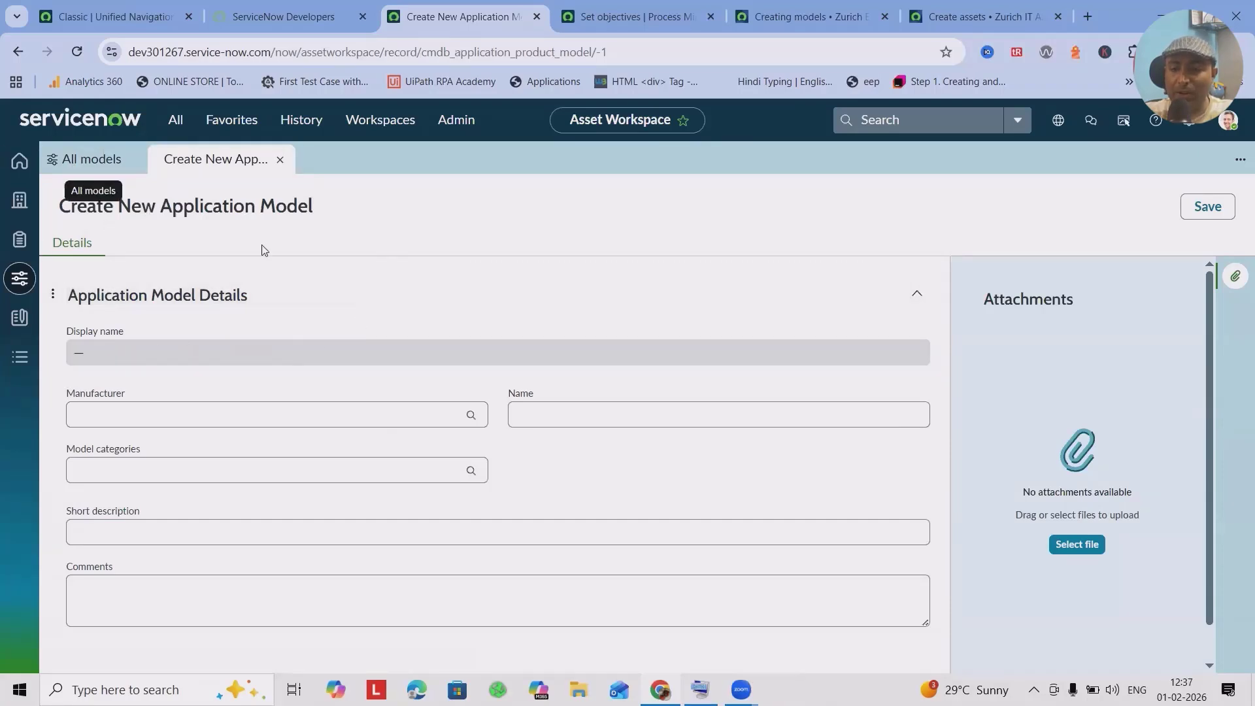
click(159, 414)
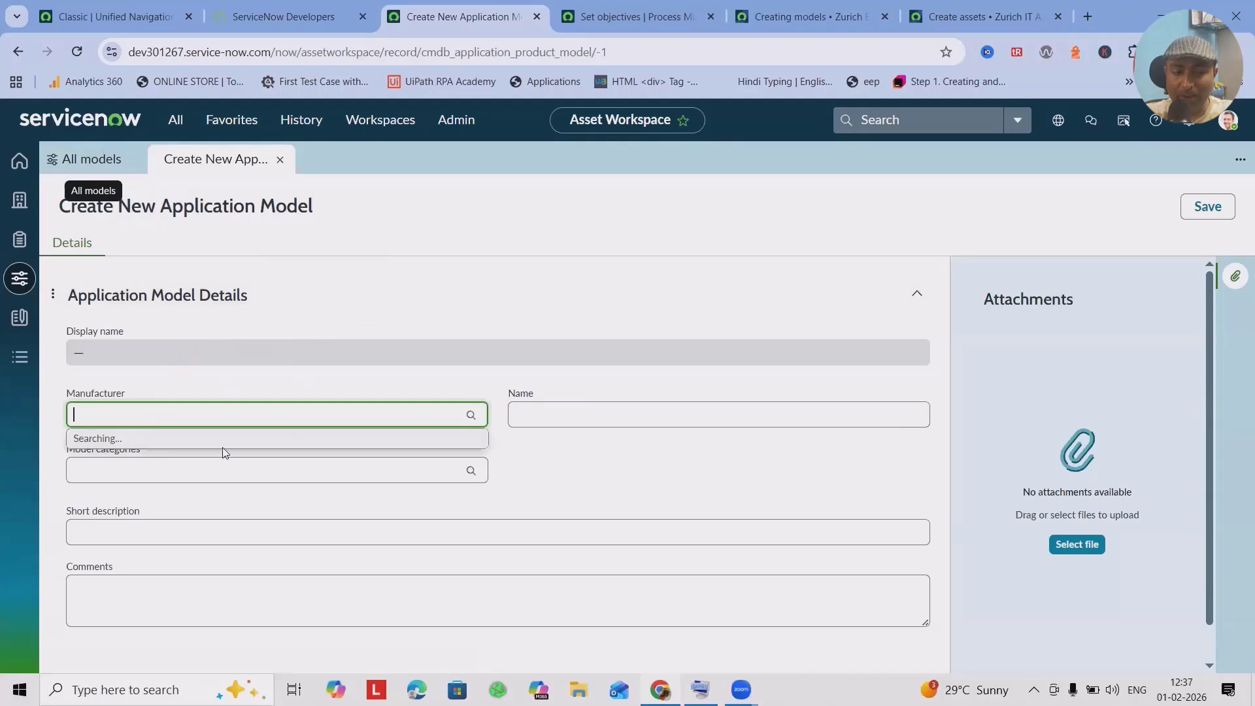
scroll(141, 601, down, 3)
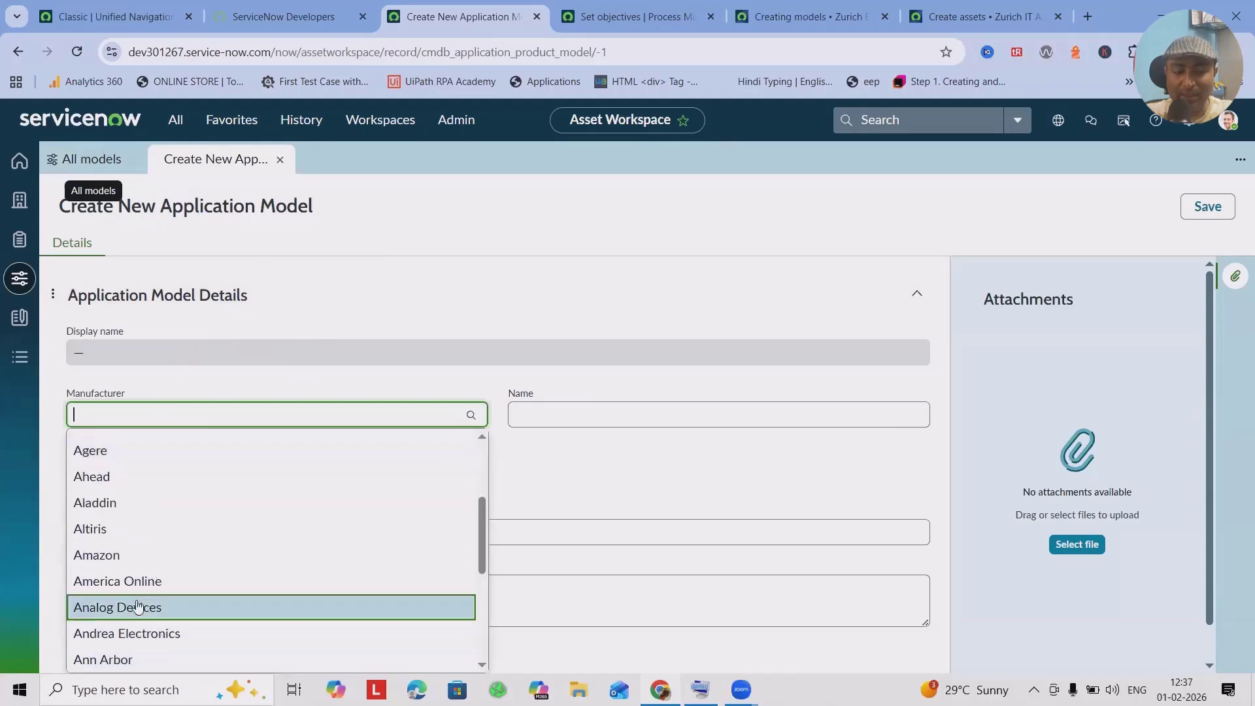
click(124, 555)
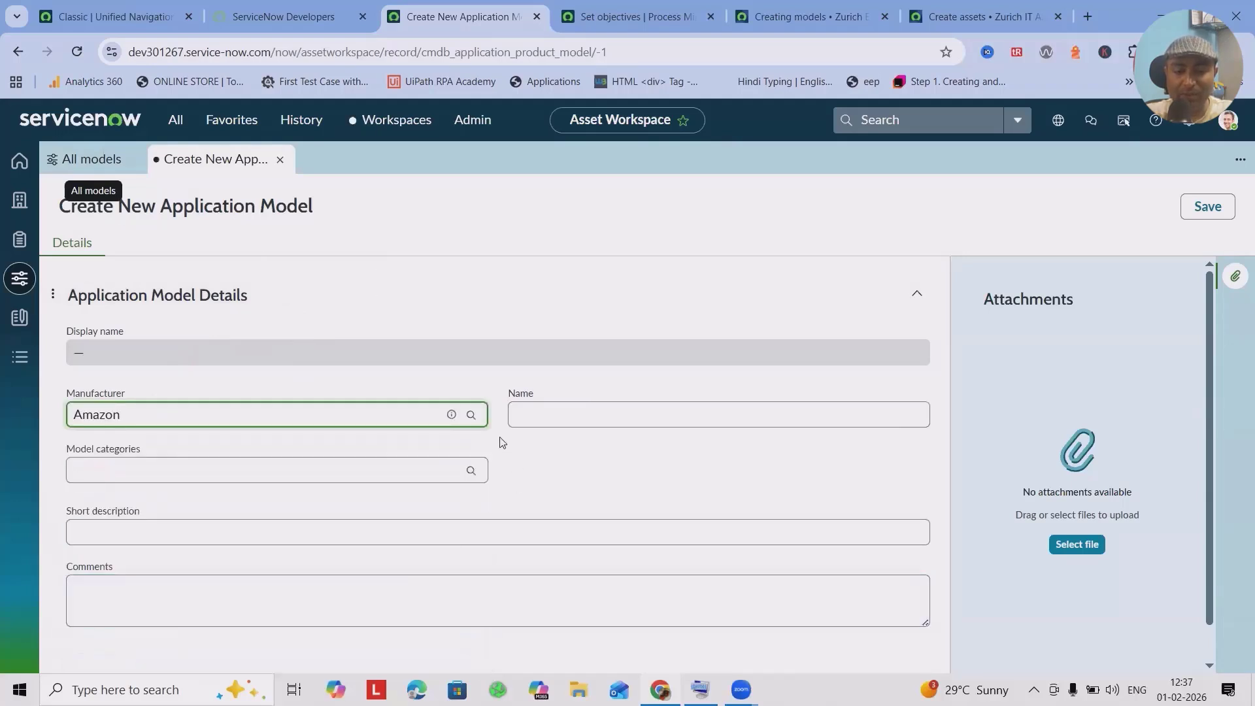
click(535, 422)
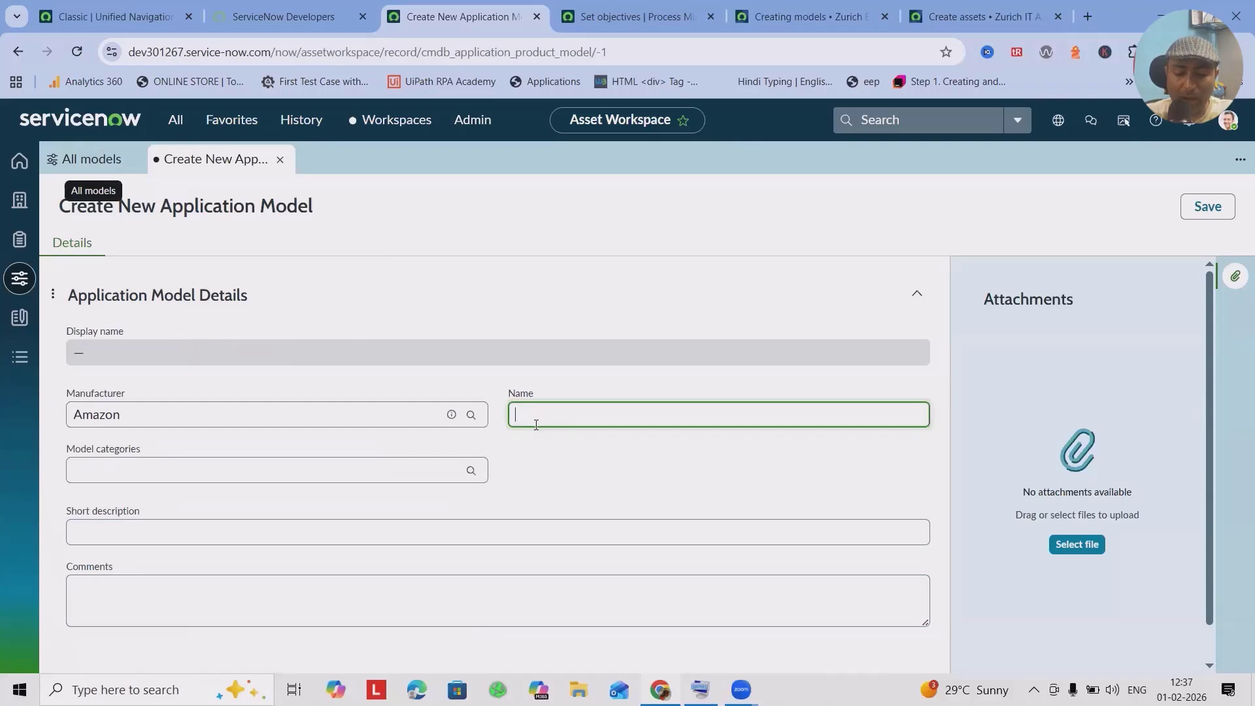
text(deepak)
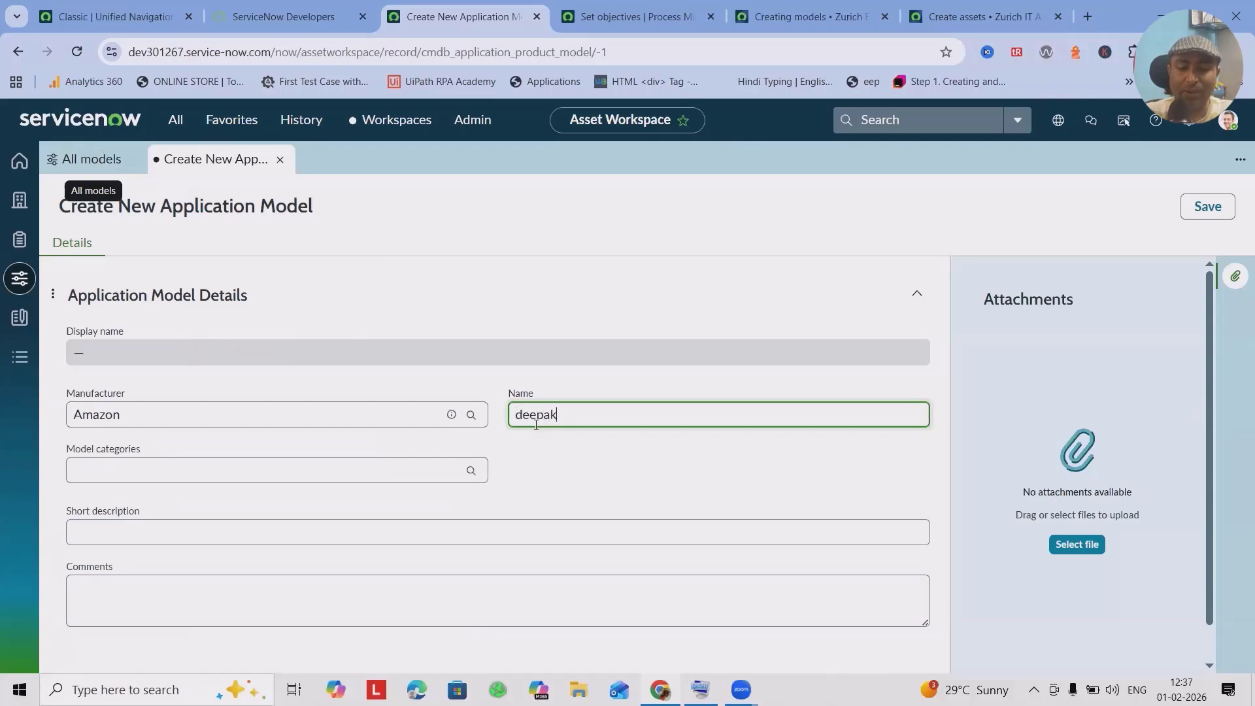
Add the Cluster model category, leave the short description and comments empty, and save the application model
click(241, 471)
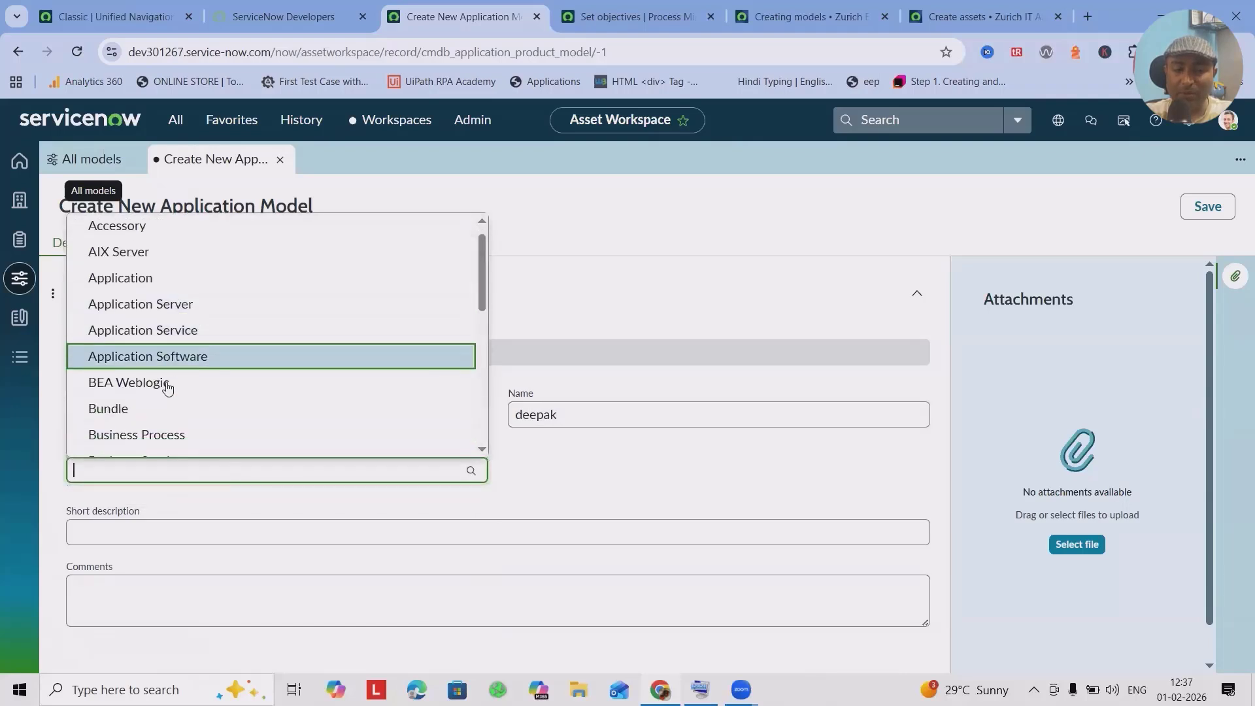
scroll(170, 402, down, 3)
scroll(163, 366, down, 1)
click(146, 286)
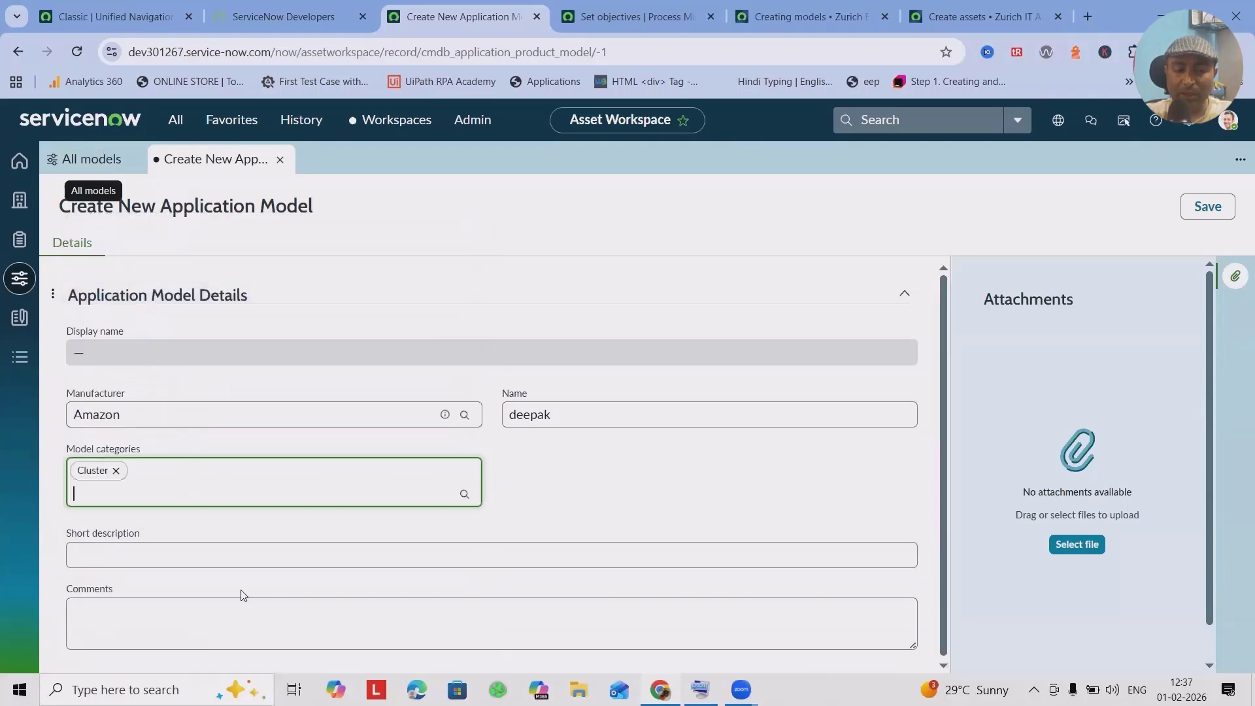
click(176, 551)
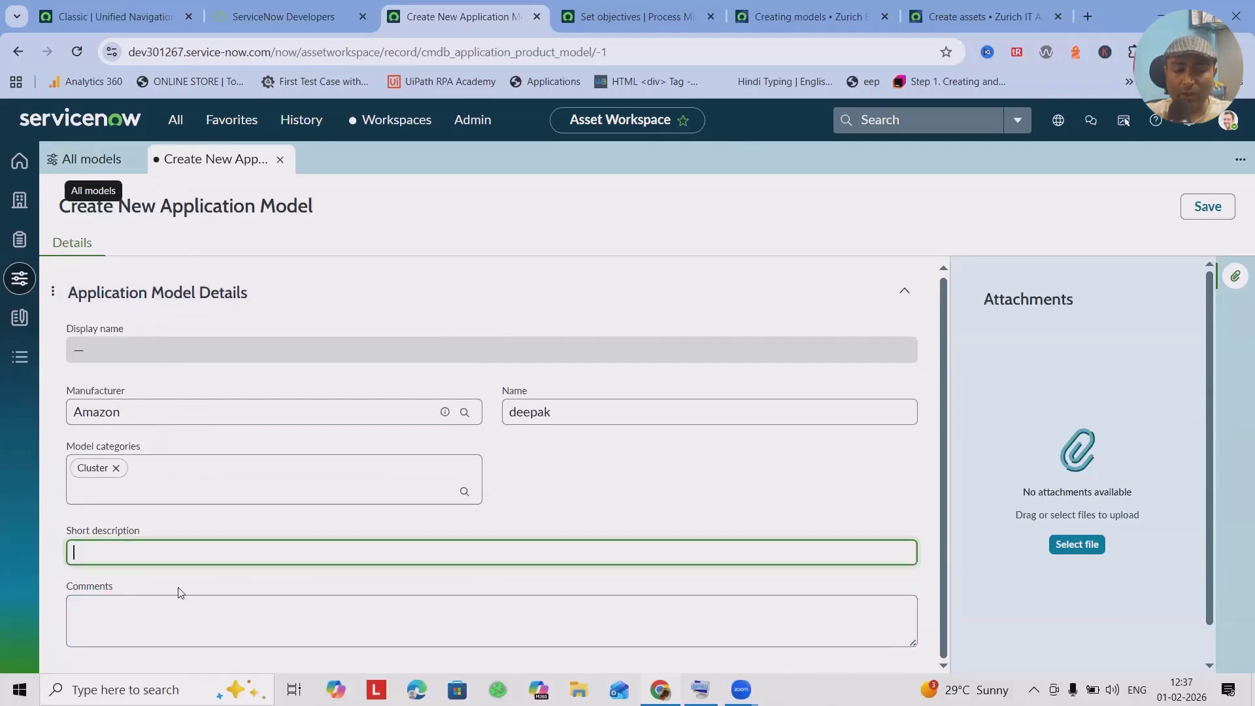
click(188, 627)
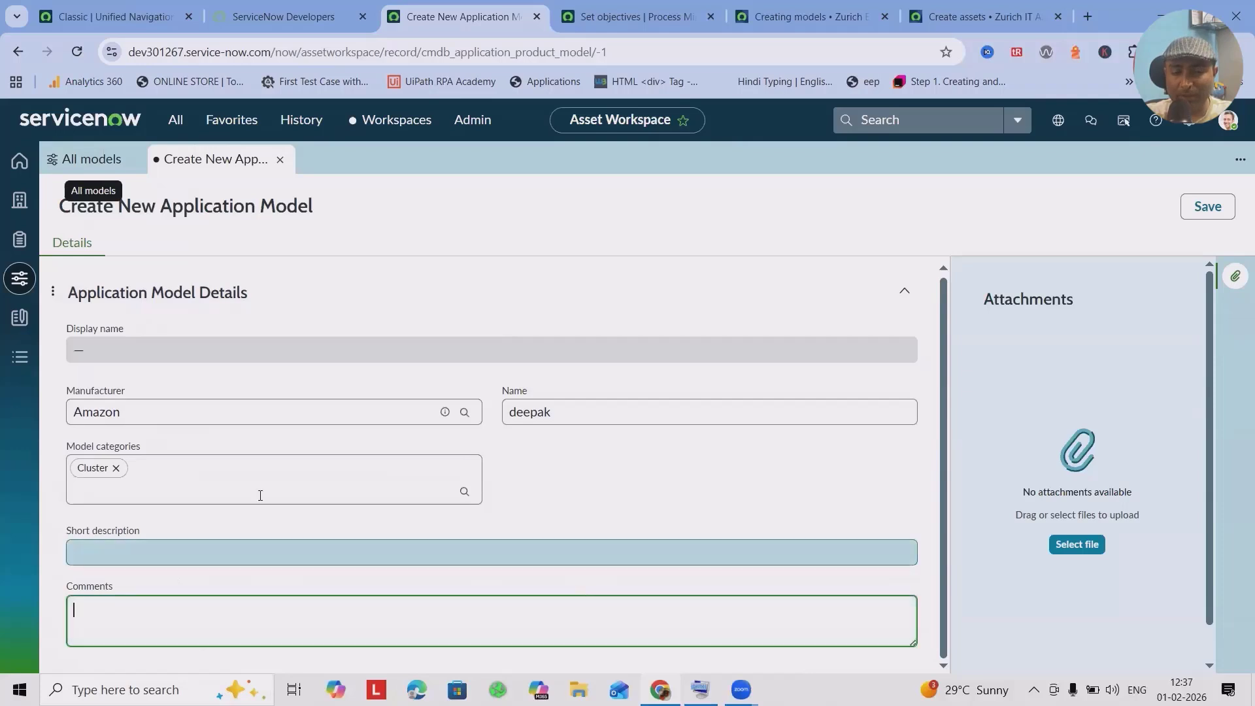
click(1207, 206)
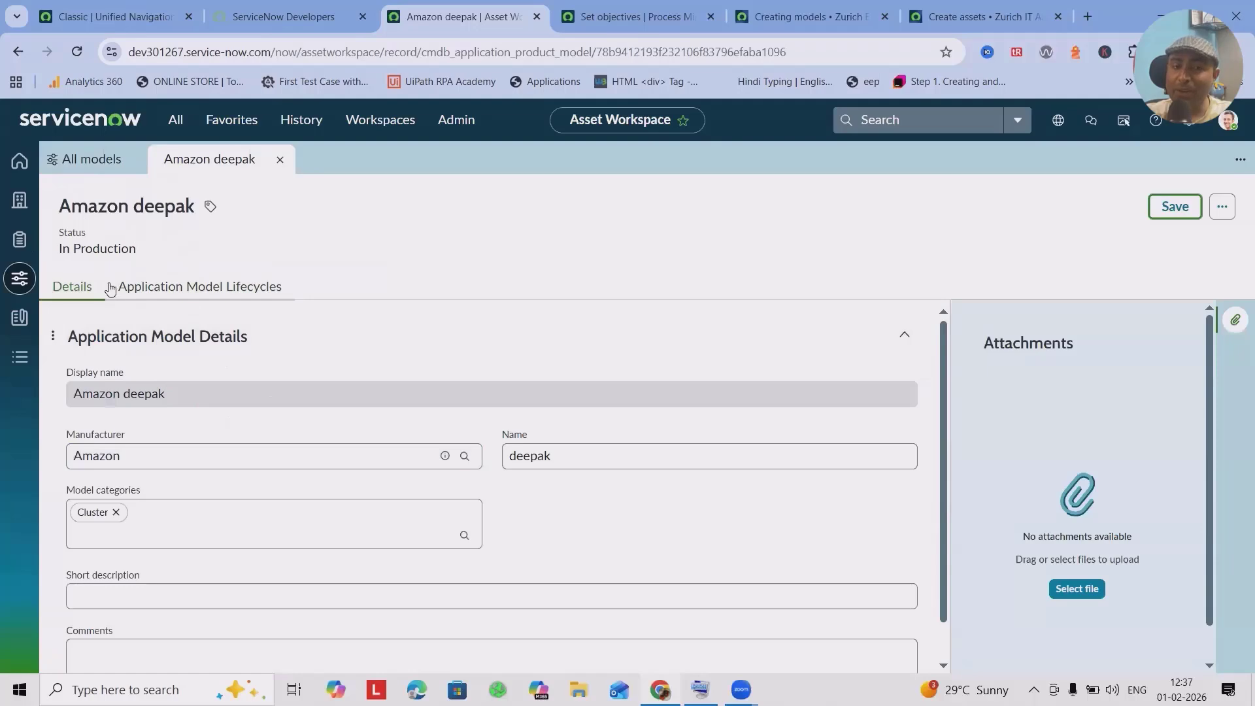
Attach the alm_asset.xlsx file from Downloads to the application model and save the record
scroll(462, 487, down, 1)
scroll(1004, 571, down, 1)
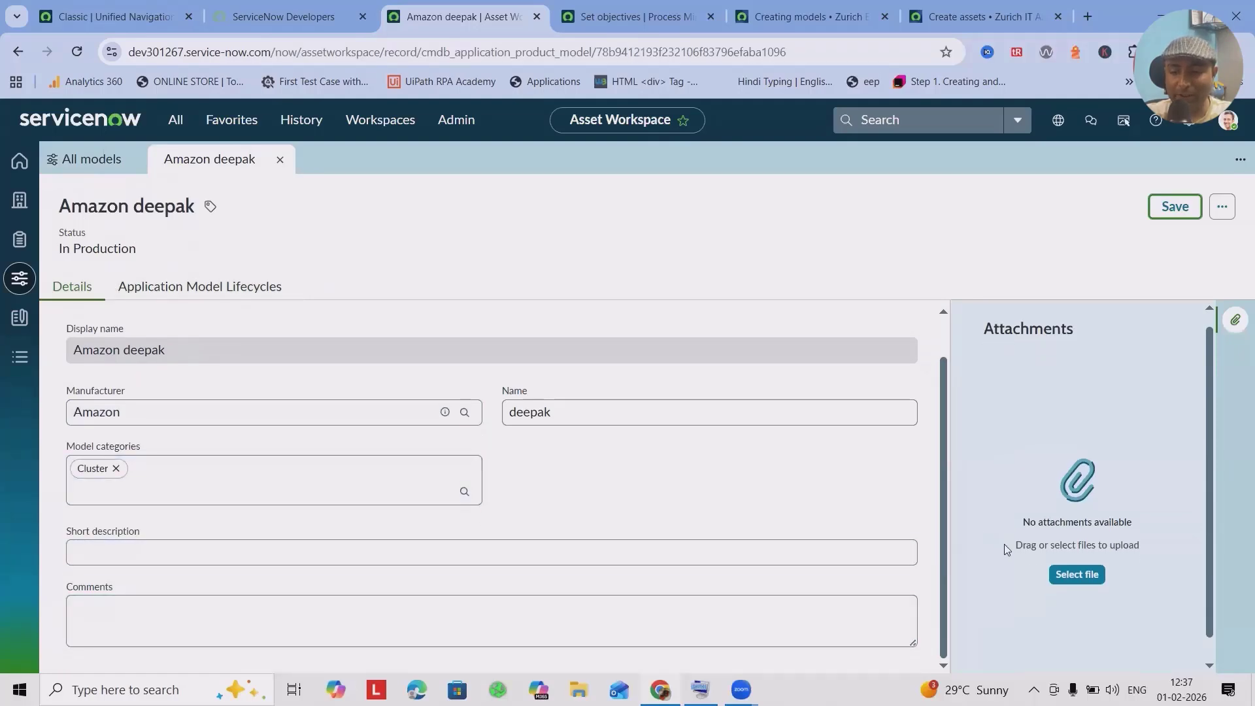
click(1077, 549)
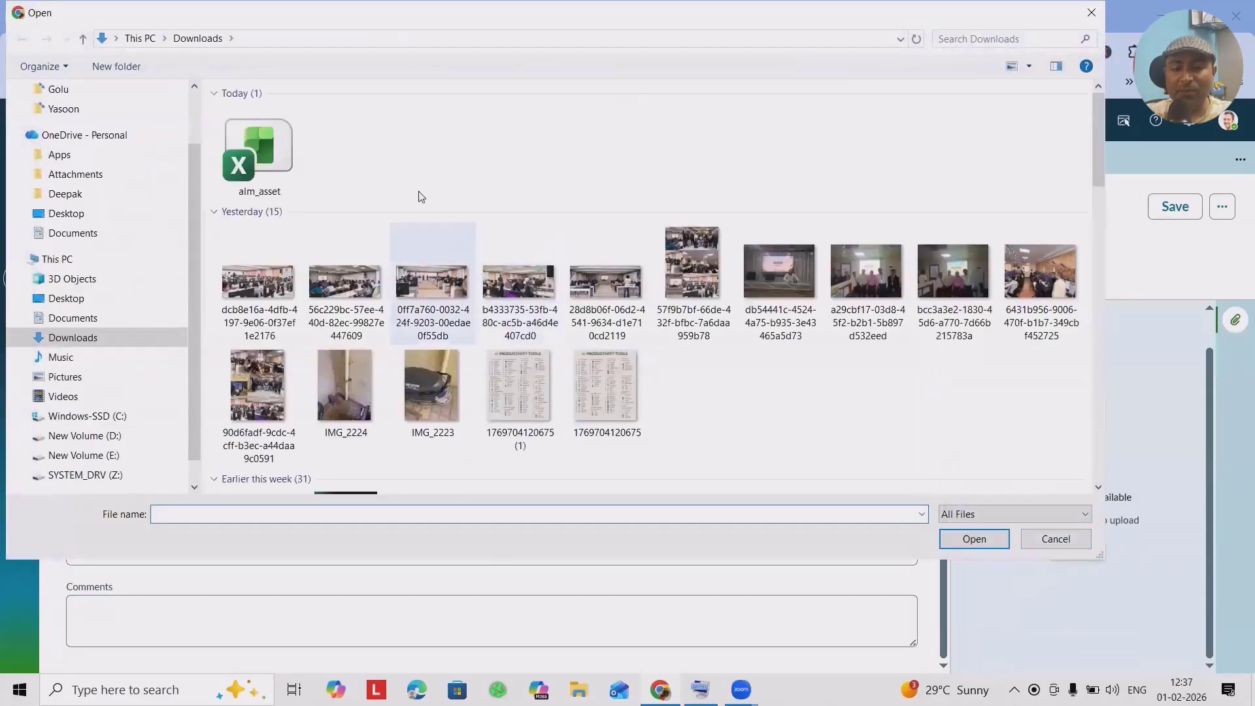
click(259, 150)
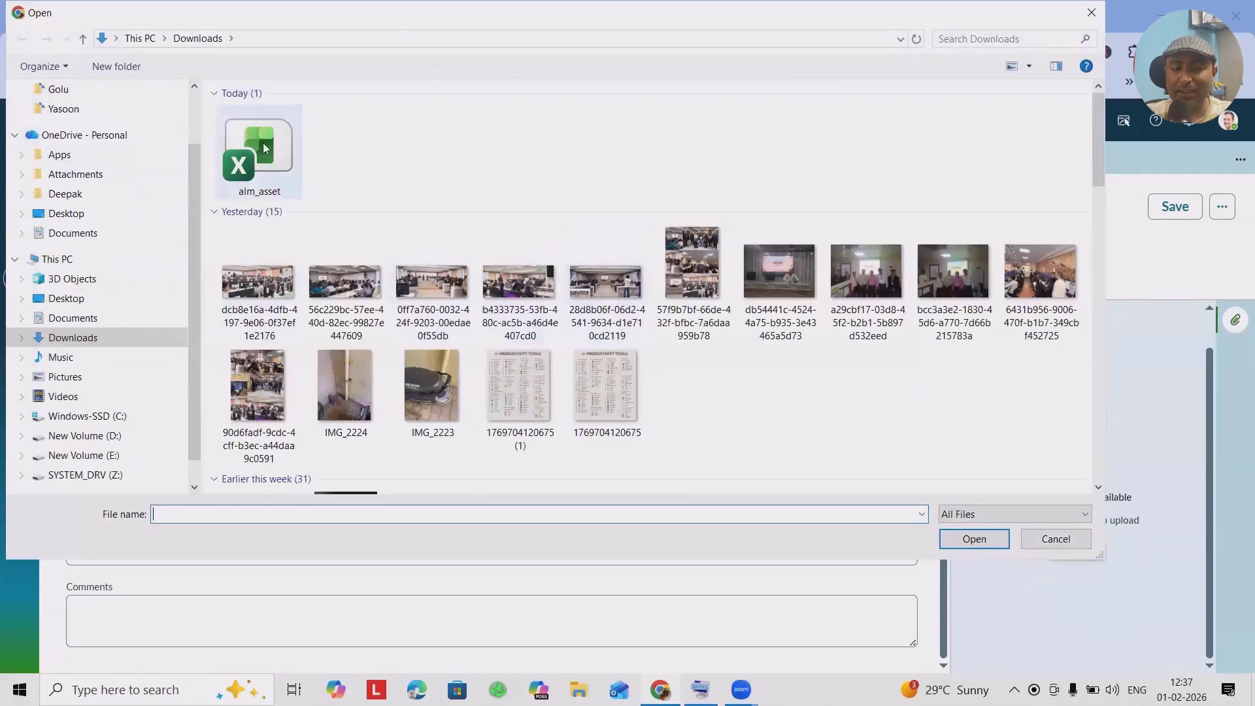
click(989, 540)
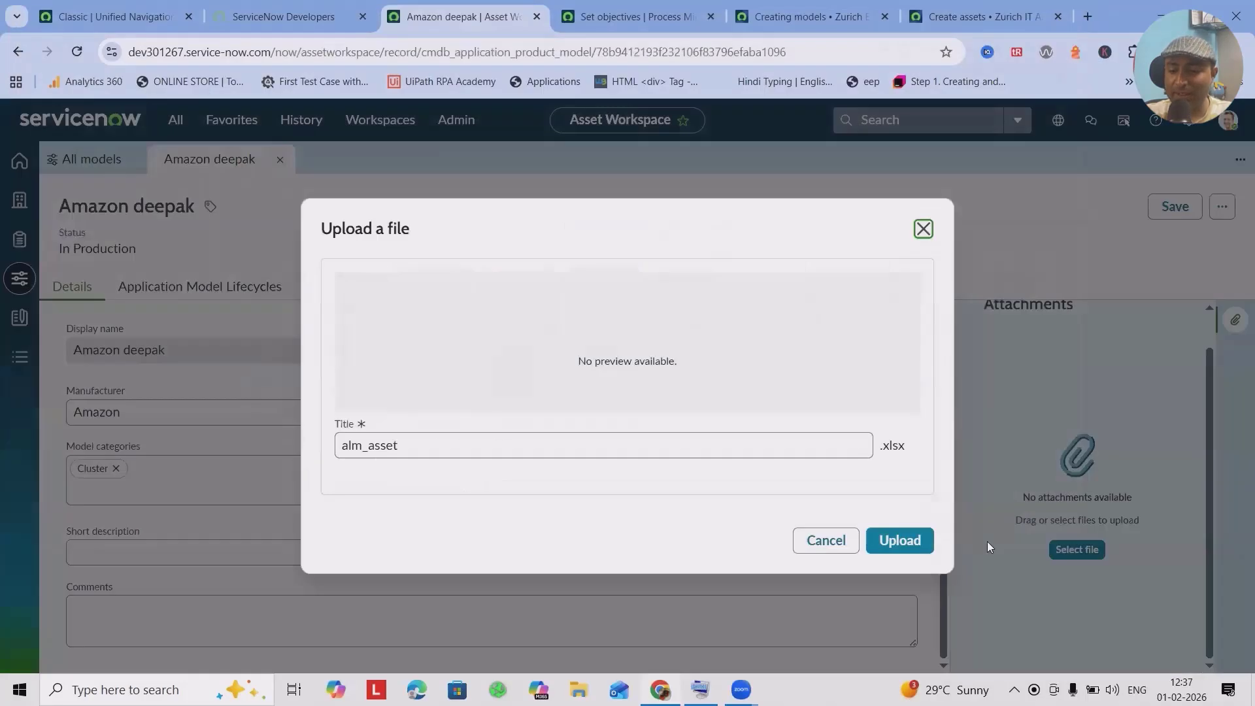
click(897, 541)
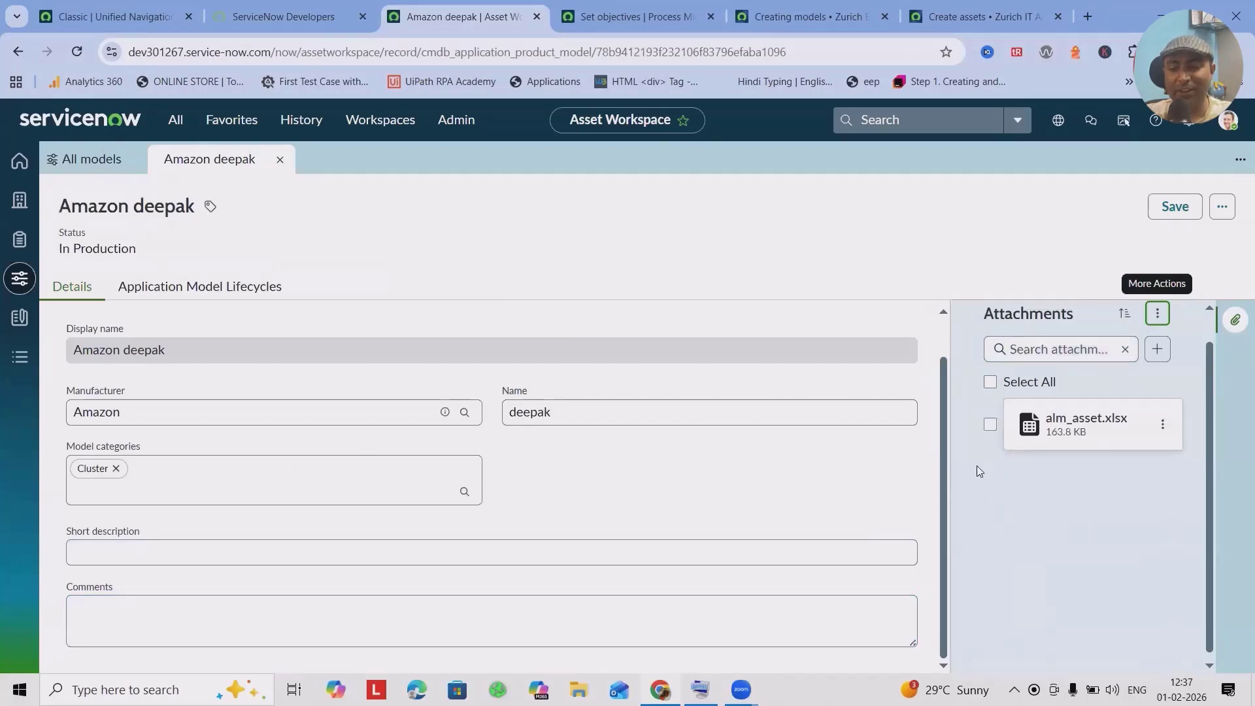
click(1175, 206)
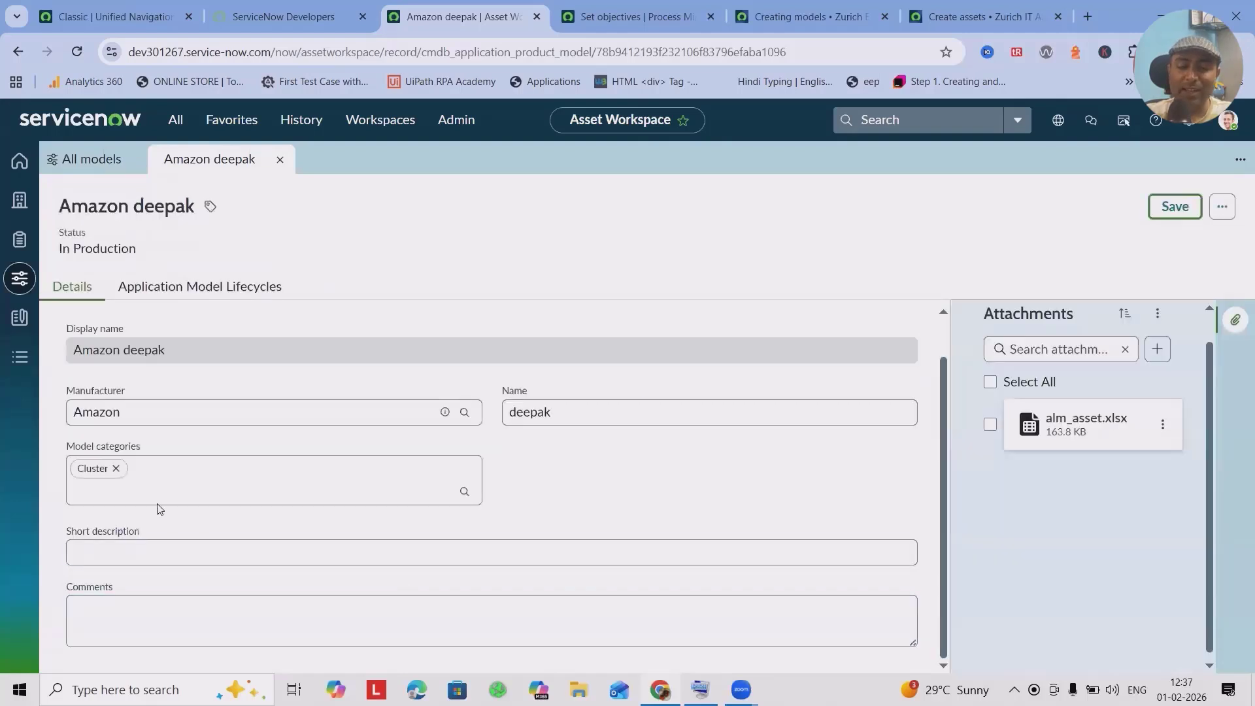
Examine the model's Application Model Lifecycles list, including its column settings and filter conditions
click(194, 288)
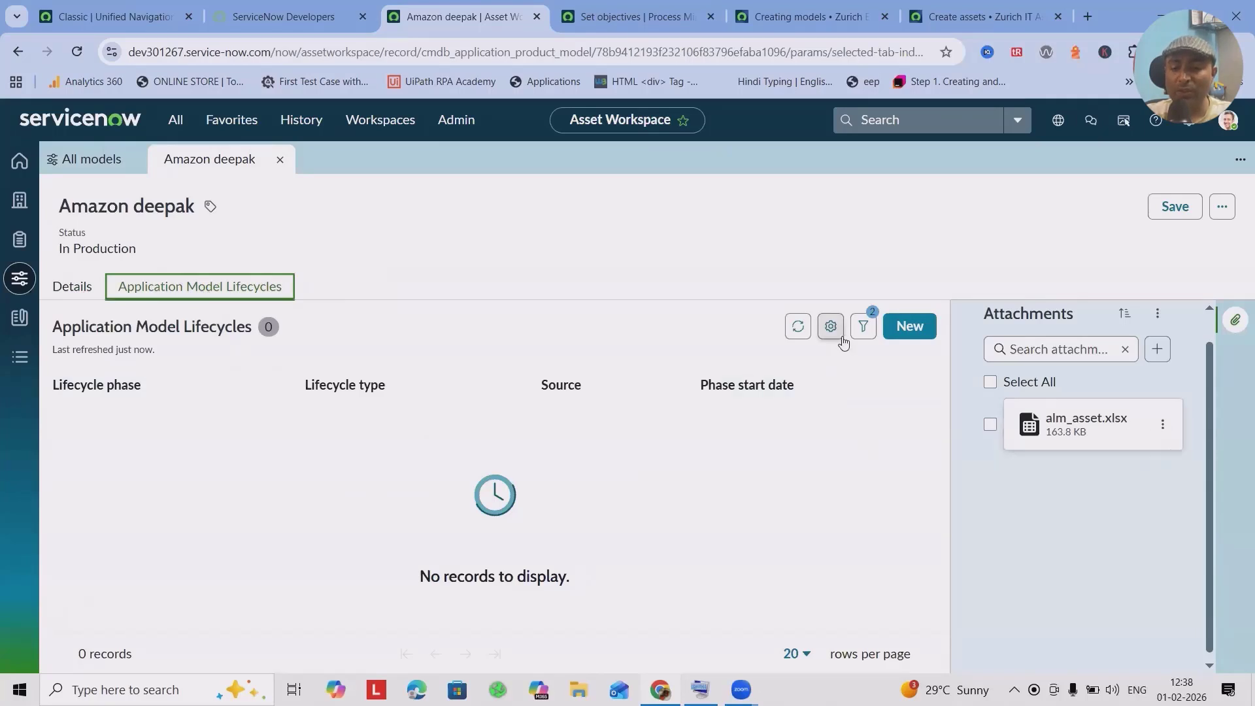
click(798, 334)
click(830, 327)
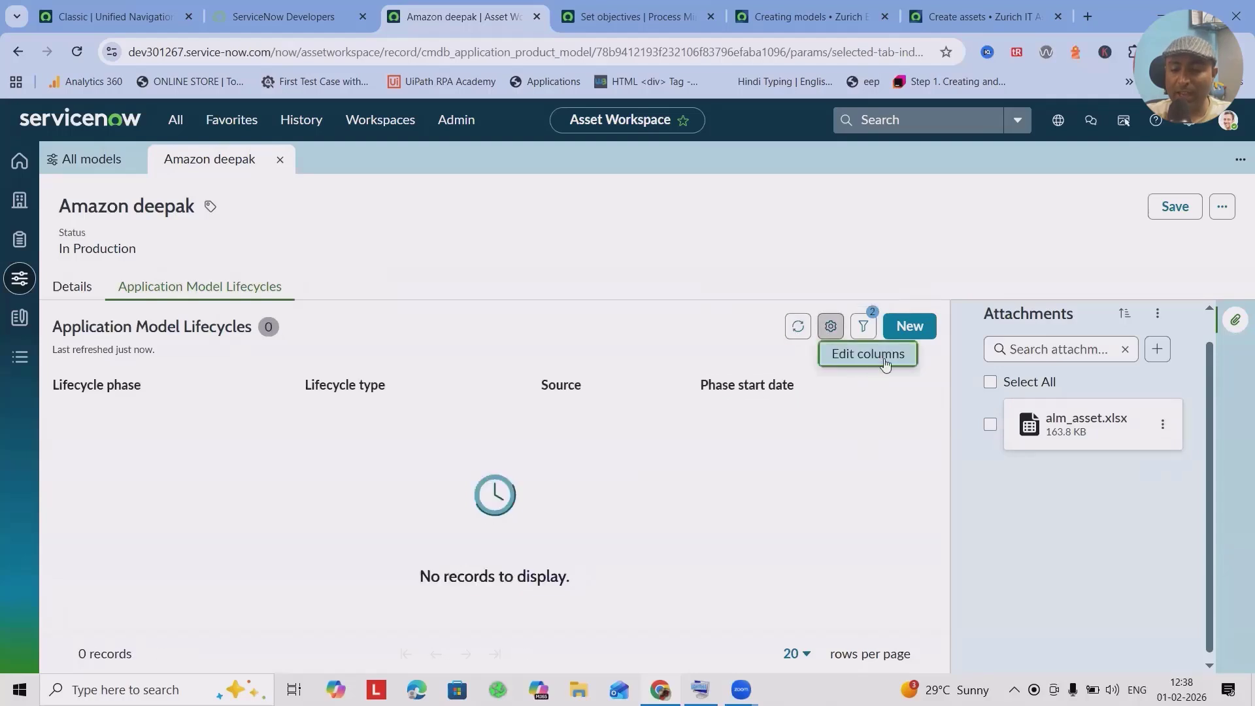
click(863, 326)
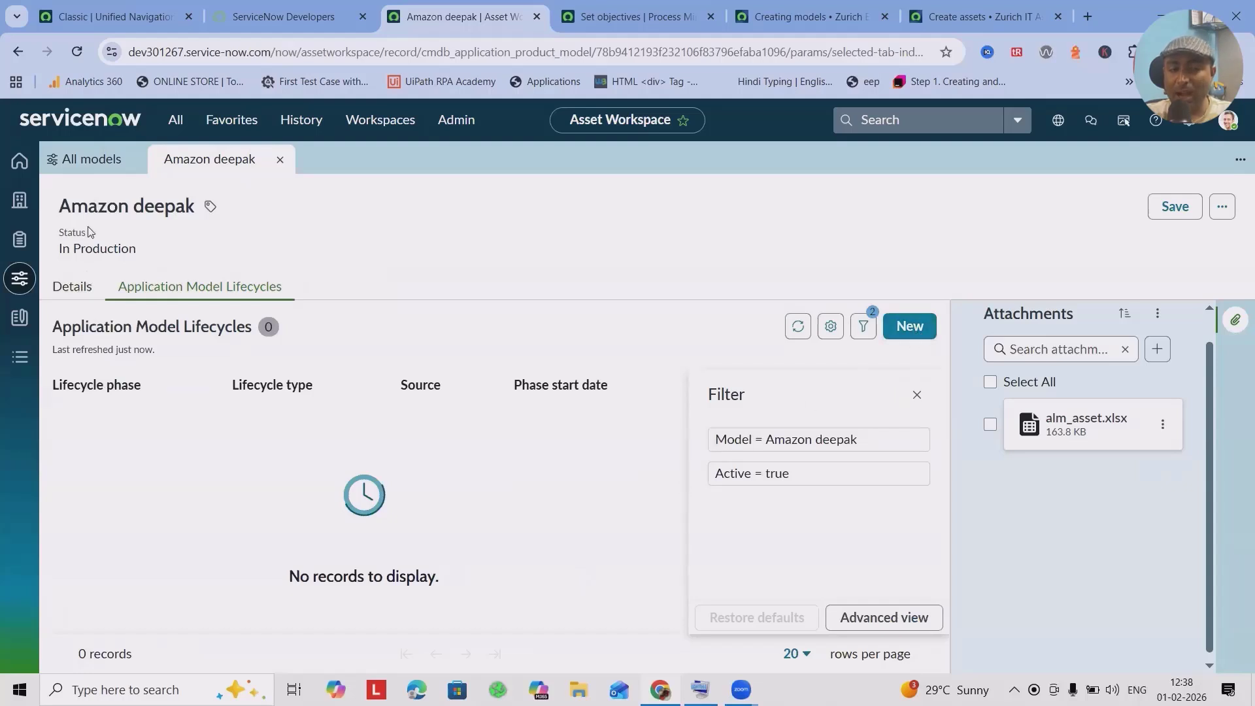
Return to the All models list and search the page for the new model's name
click(19, 280)
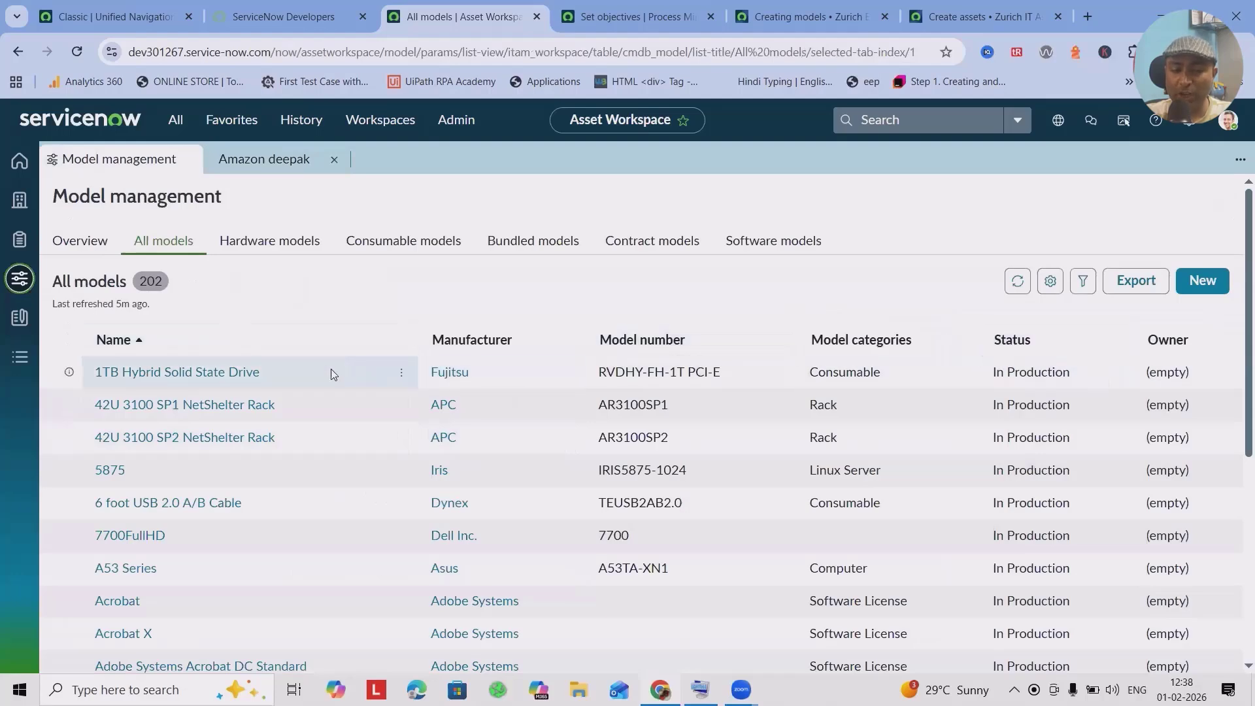
scroll(332, 484, down, 5)
scroll(334, 491, up, 5)
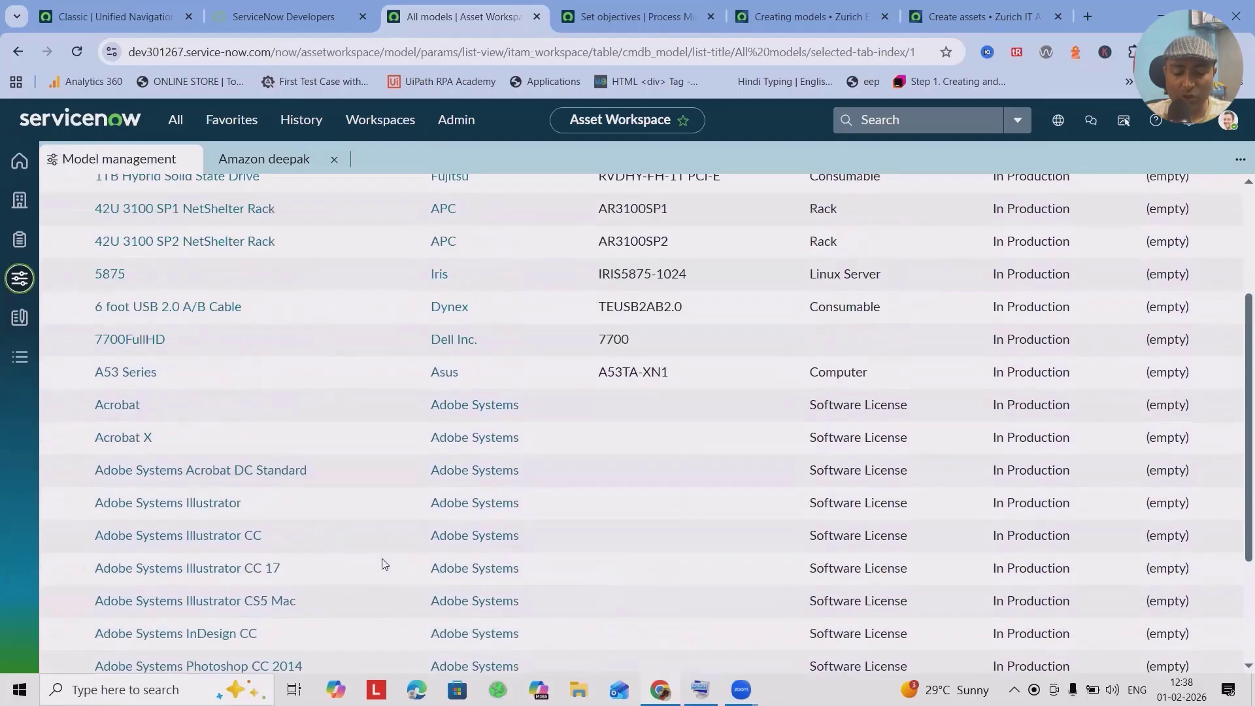
key(ctrl+f)
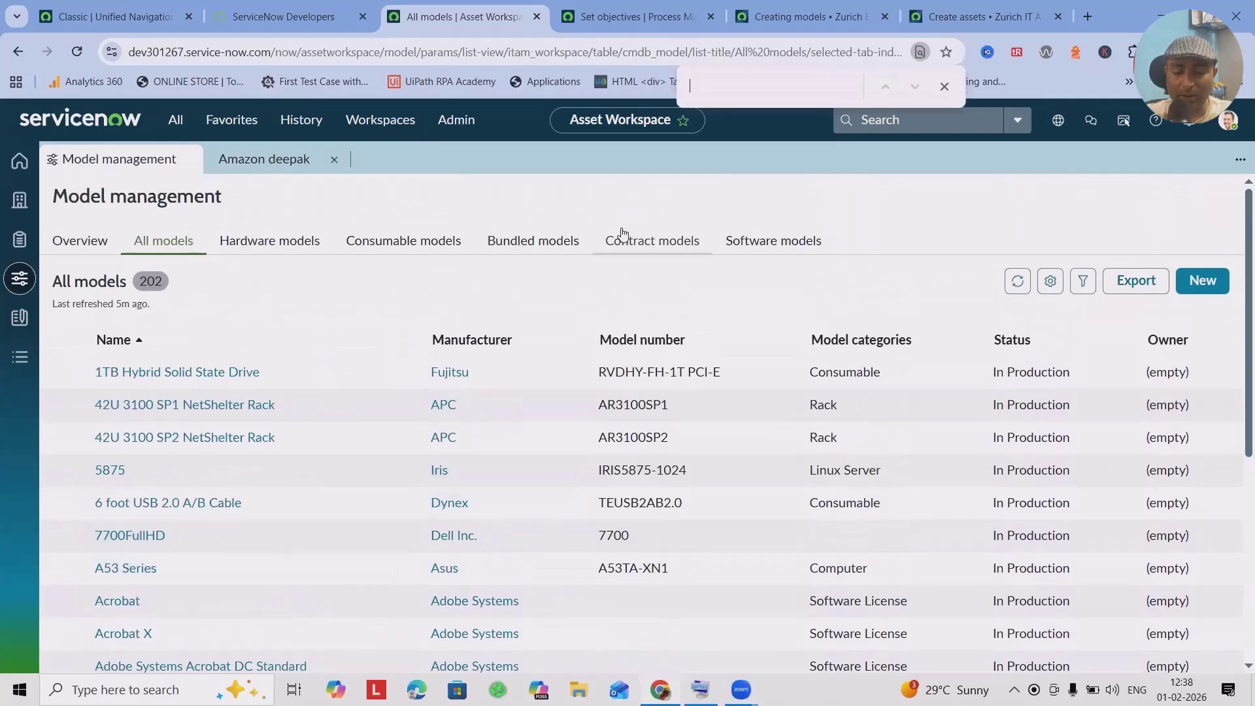
text(deepak)
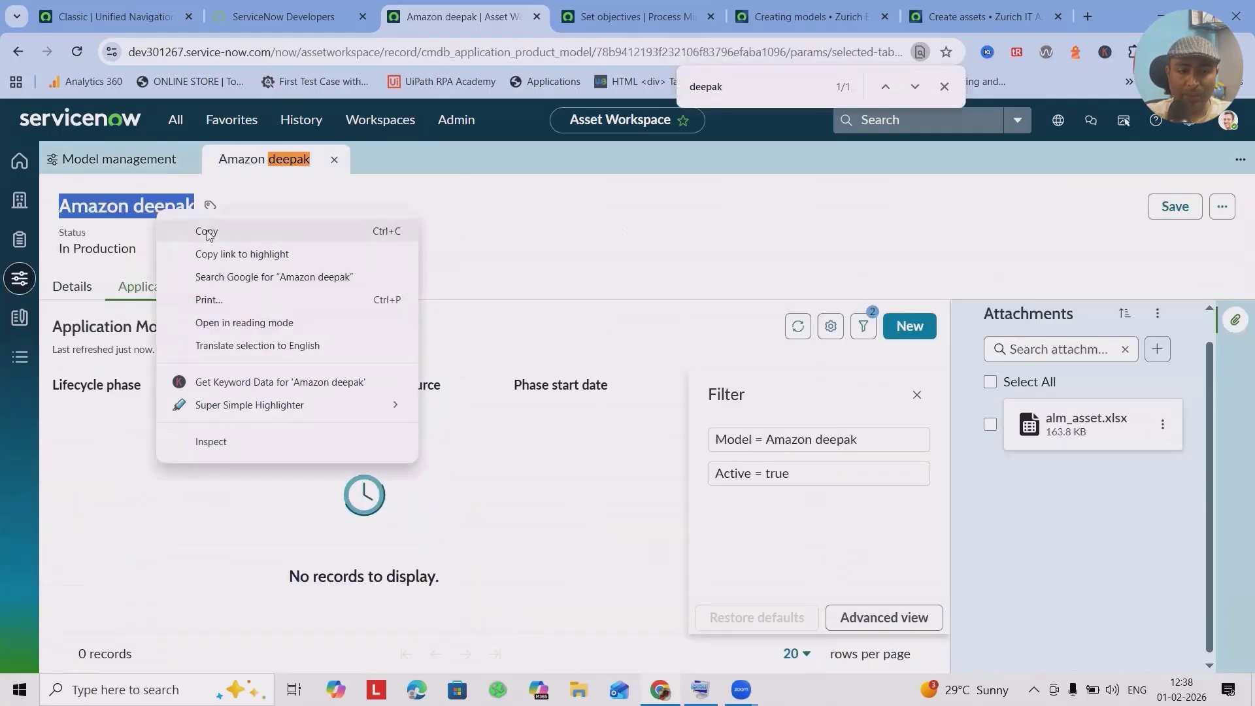
Copy the new model's full display name from its record and search the All models page for it
click(168, 233)
click(131, 164)
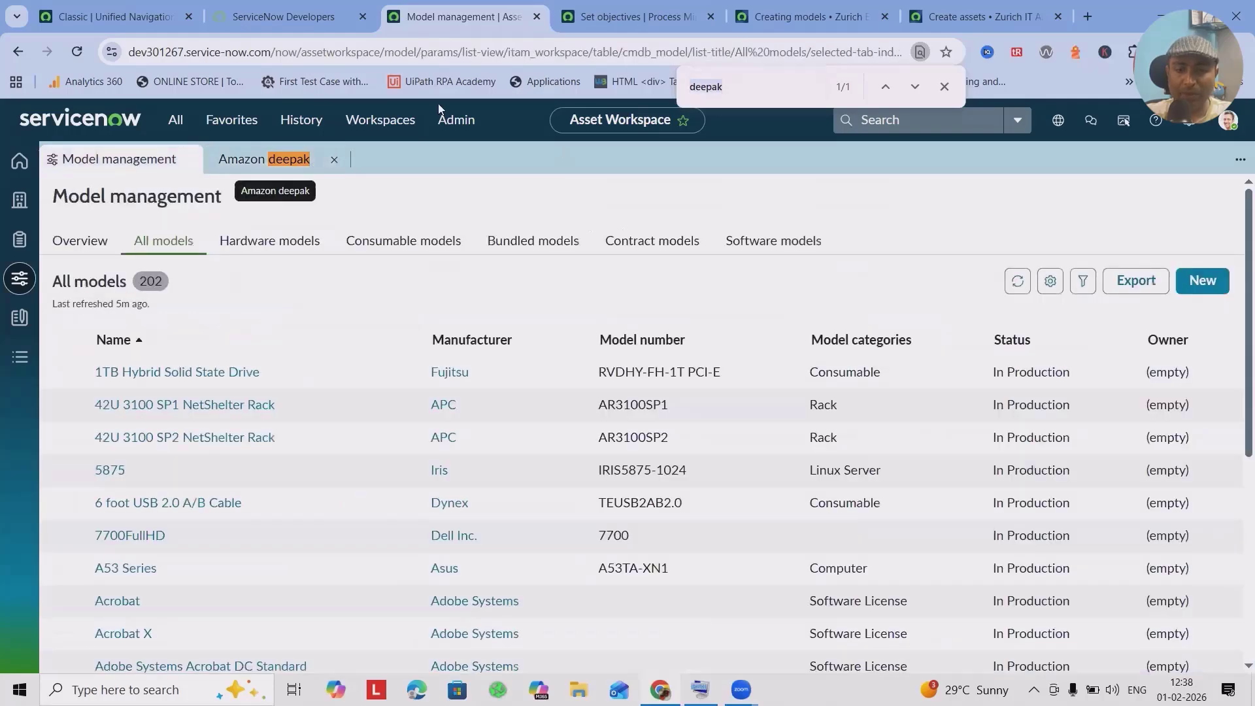
key(ctrl+v)
click(1204, 281)
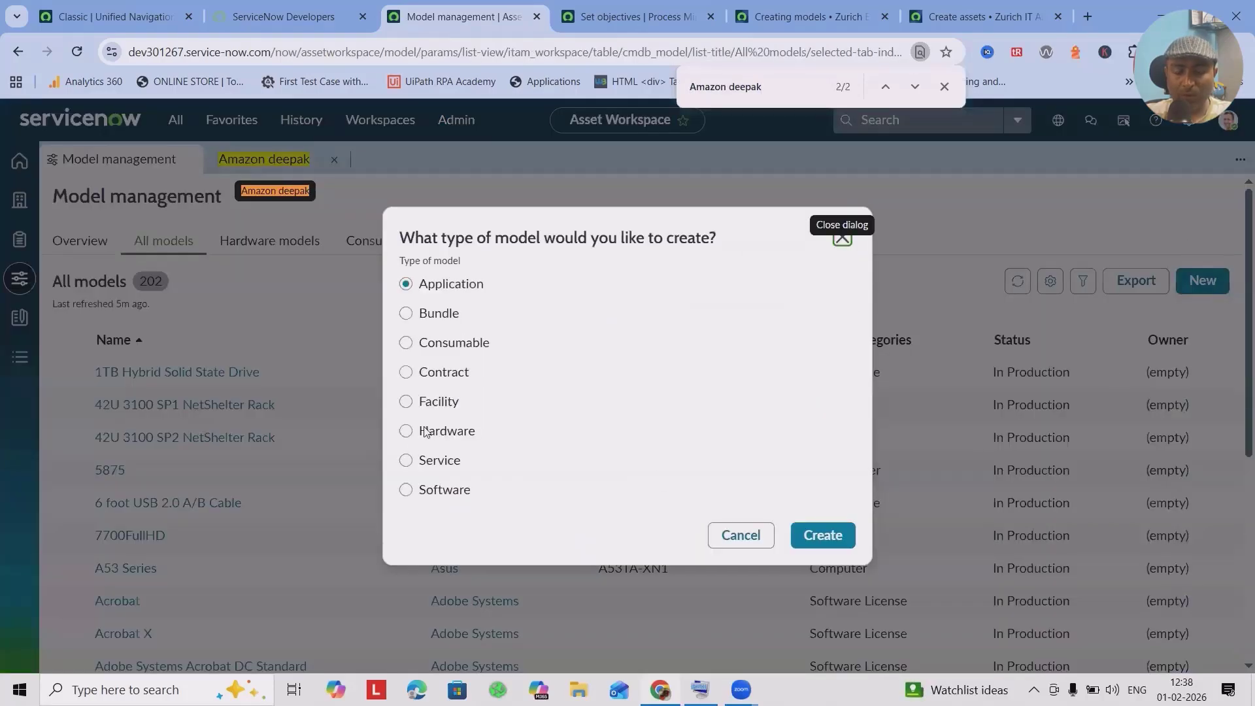
click(741, 535)
Reload All models by switching to Hardware models and back, and look for the new model on page 2
scroll(327, 497, down, 5)
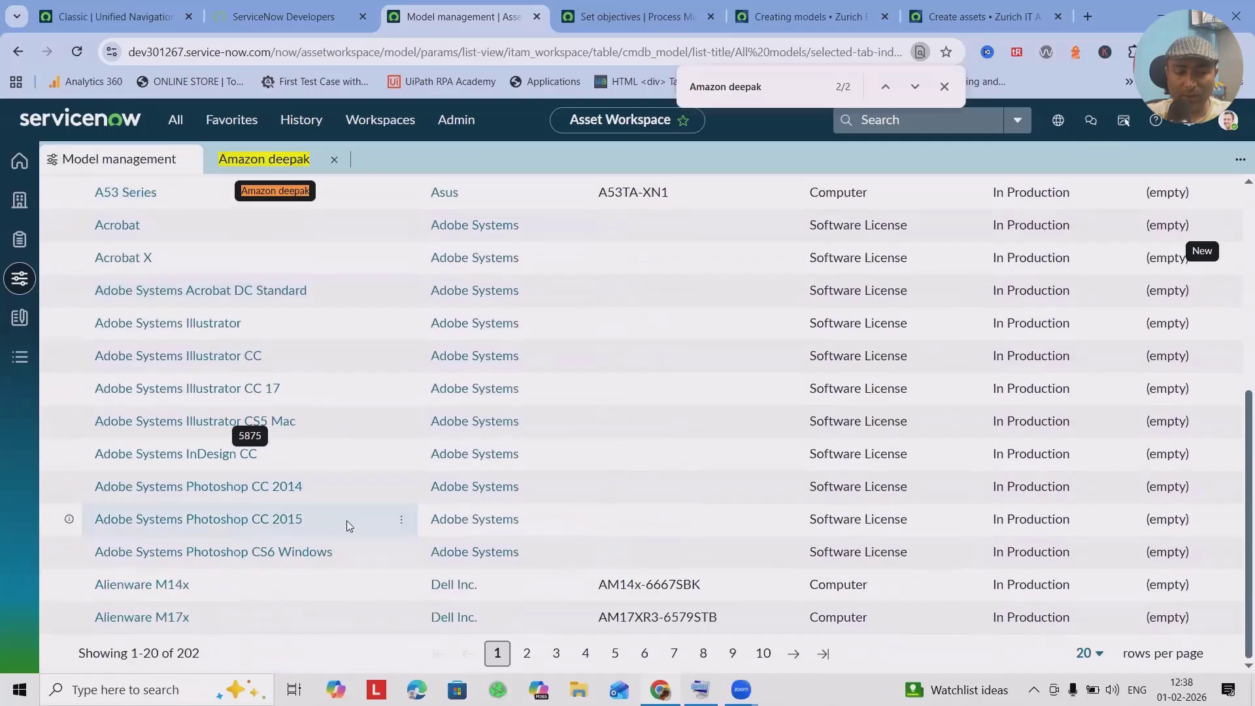
scroll(347, 458, up, 5)
click(269, 241)
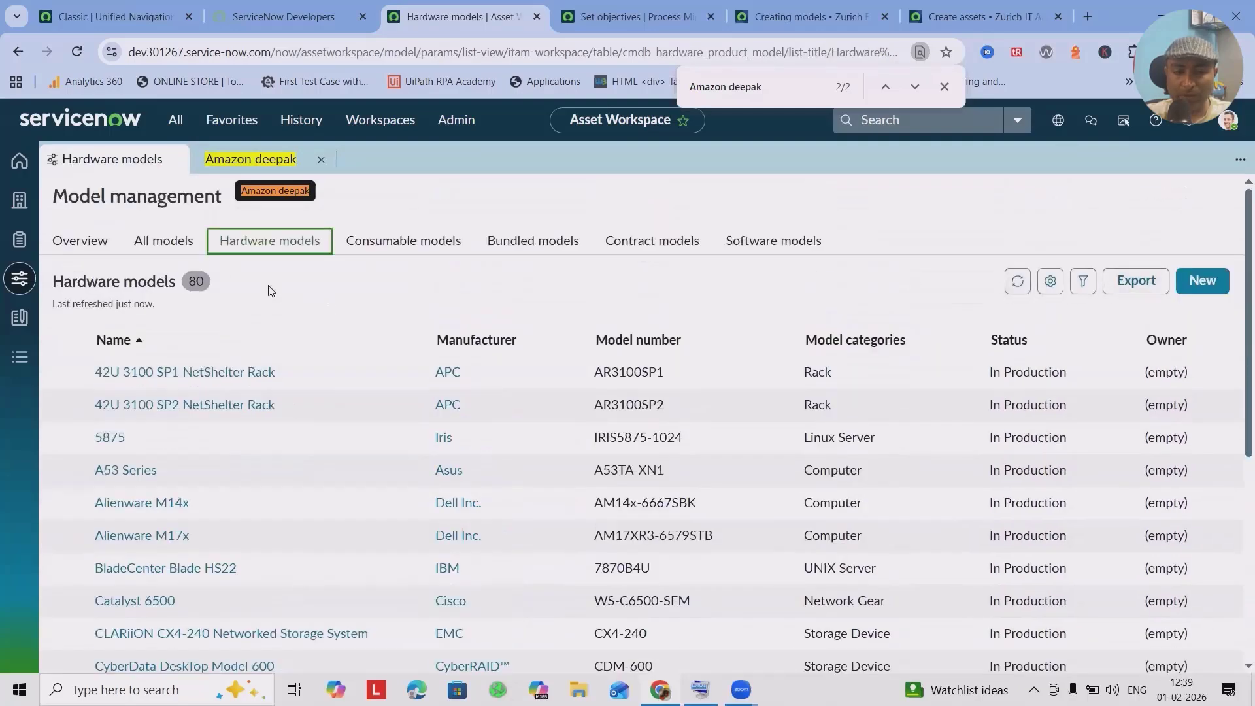
click(164, 240)
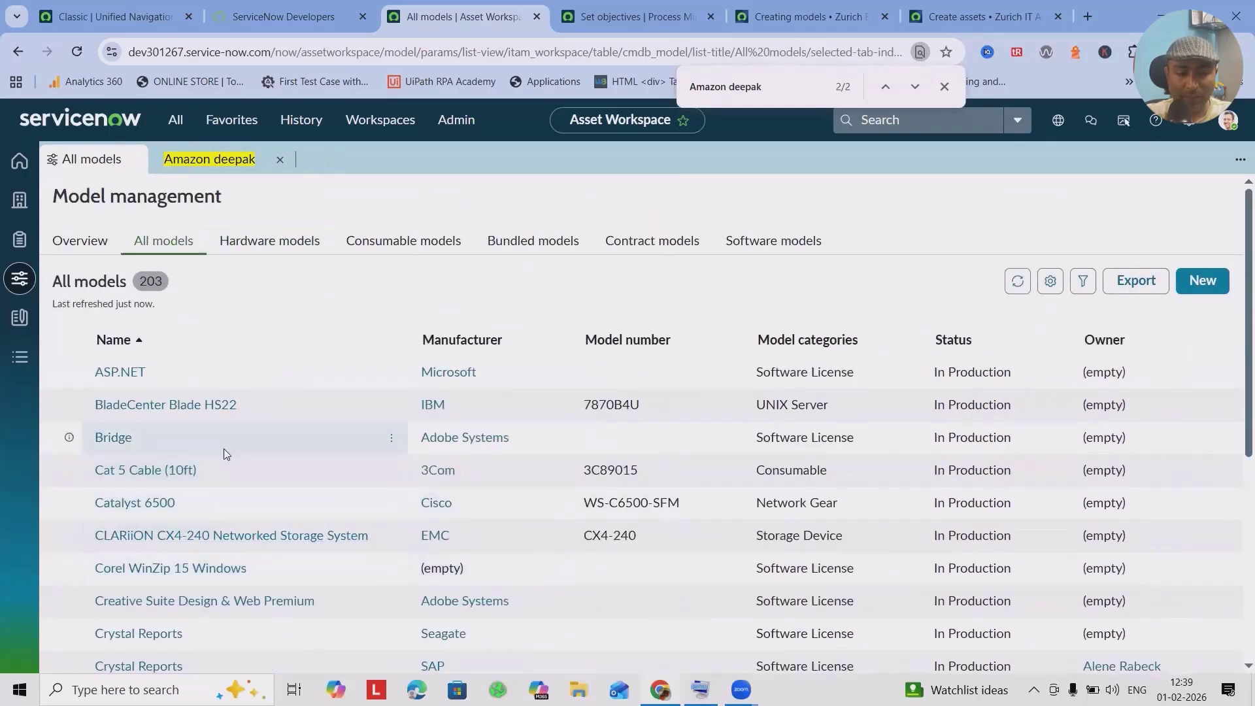
scroll(248, 484, down, 4)
scroll(254, 499, down, 2)
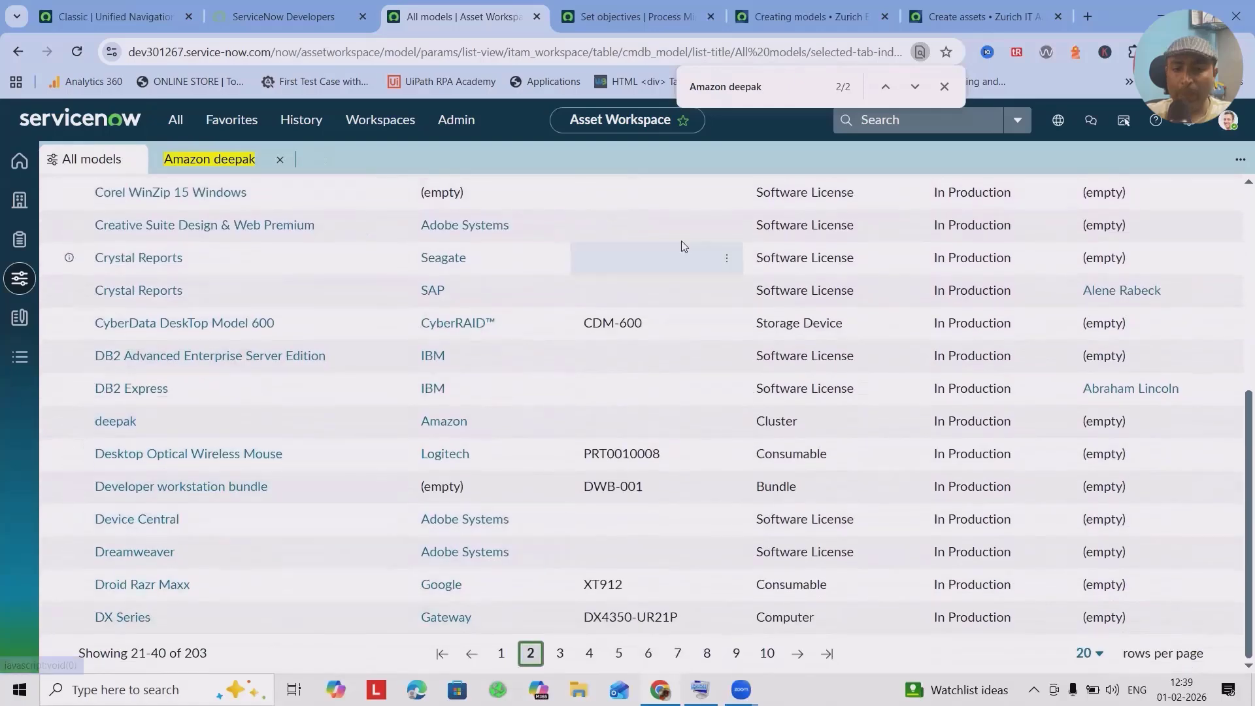
Close the page search, sort the All models list by model number in descending order, and check the Model categories column's filter option
click(946, 88)
scroll(537, 366, up, 6)
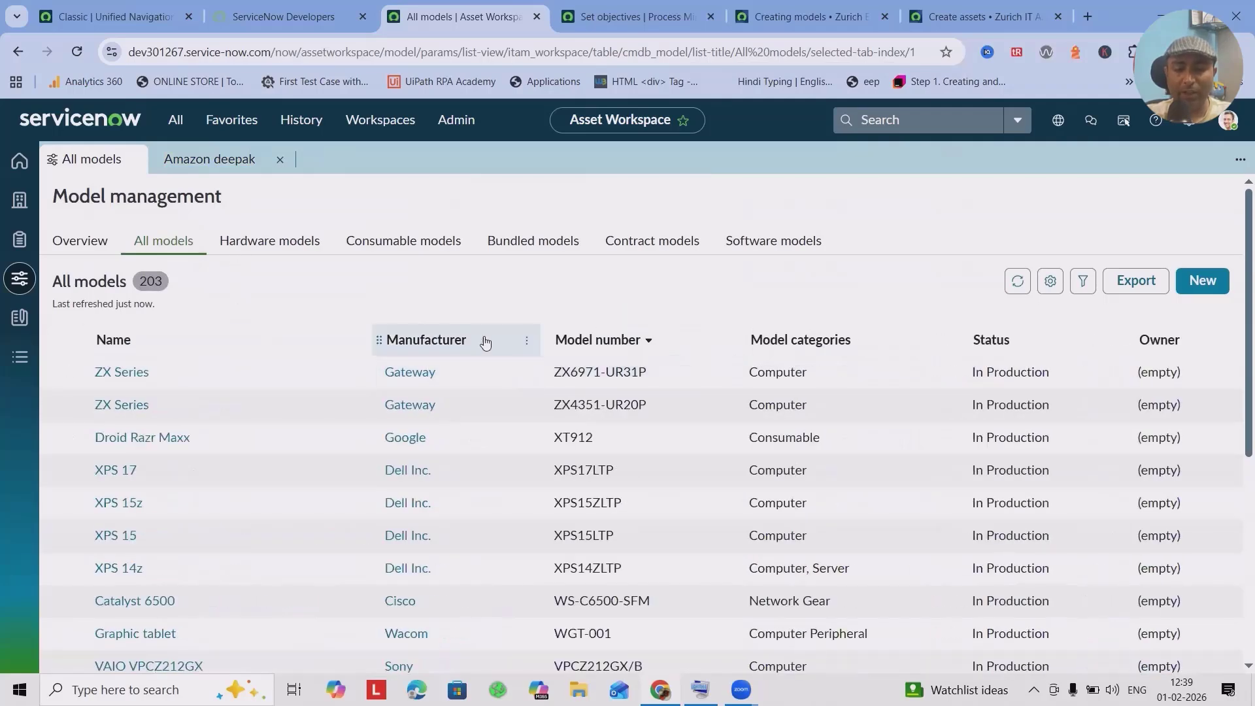
click(636, 343)
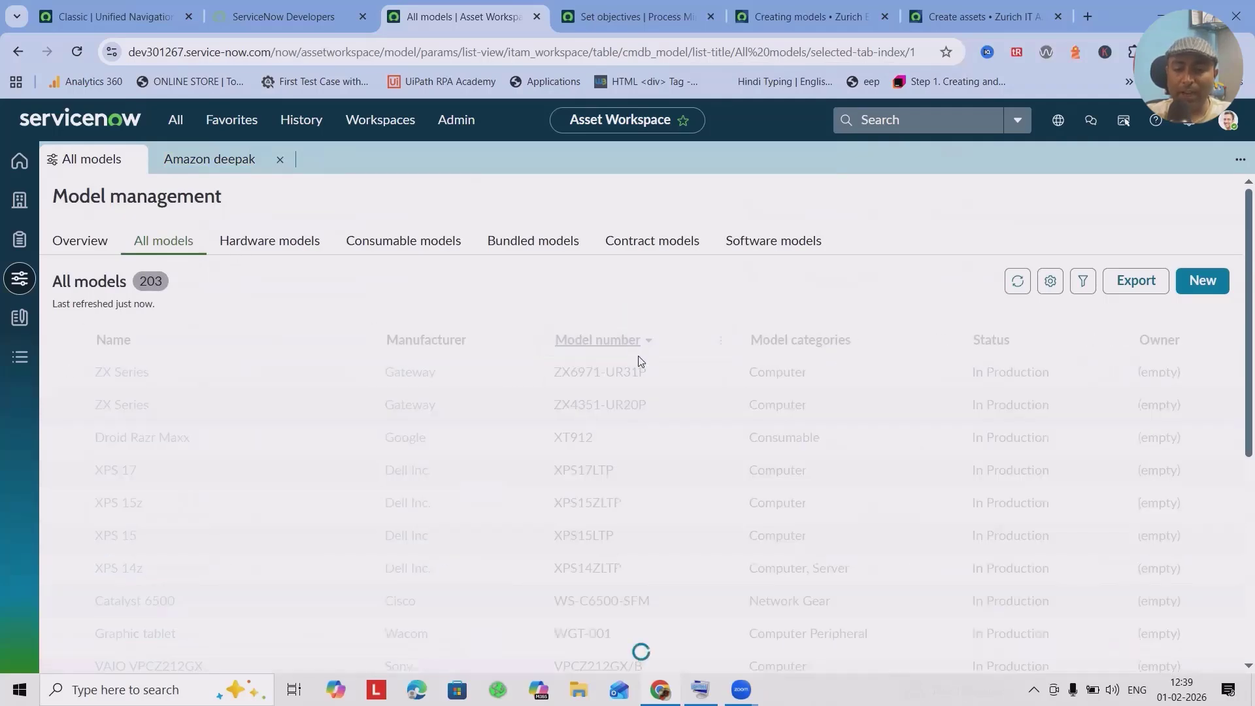
click(672, 348)
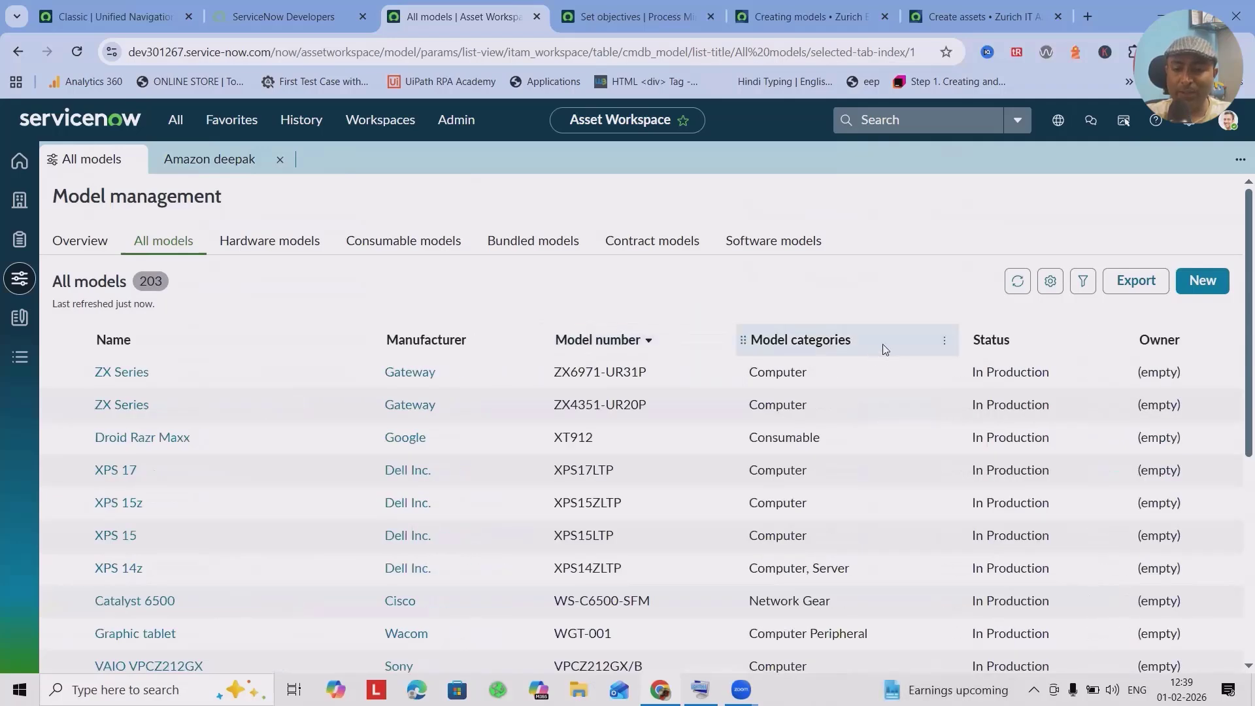
click(944, 341)
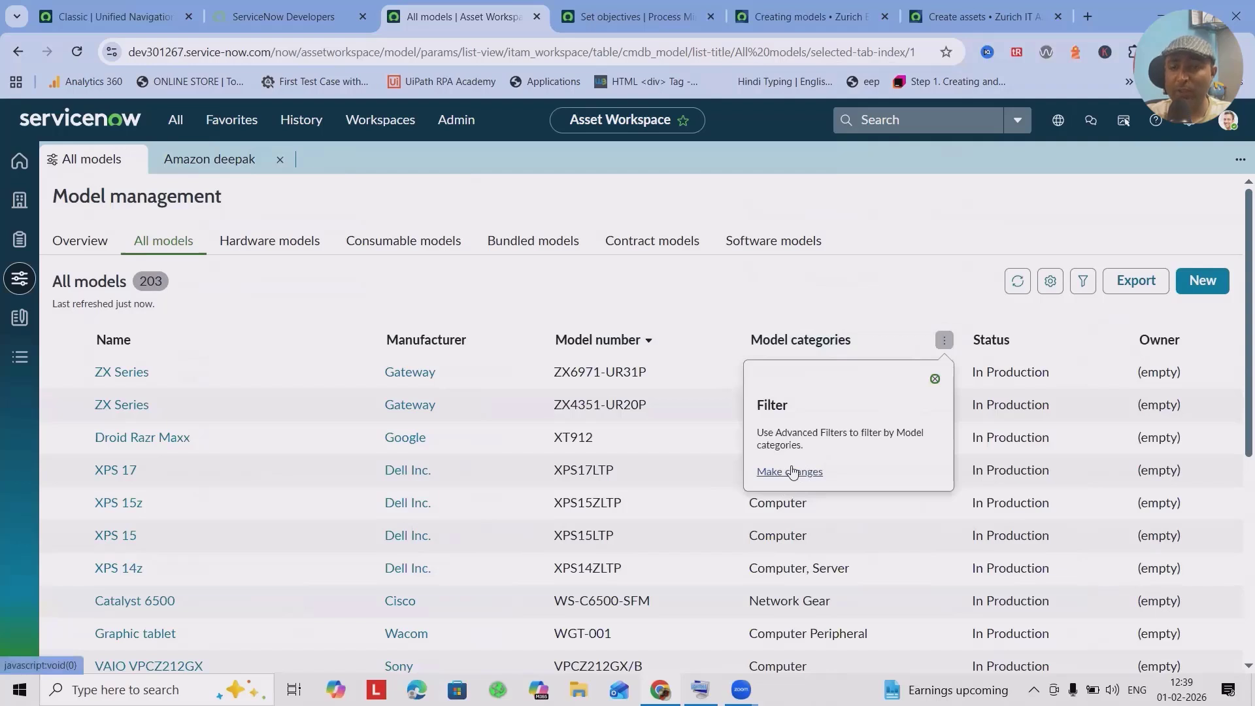
click(654, 296)
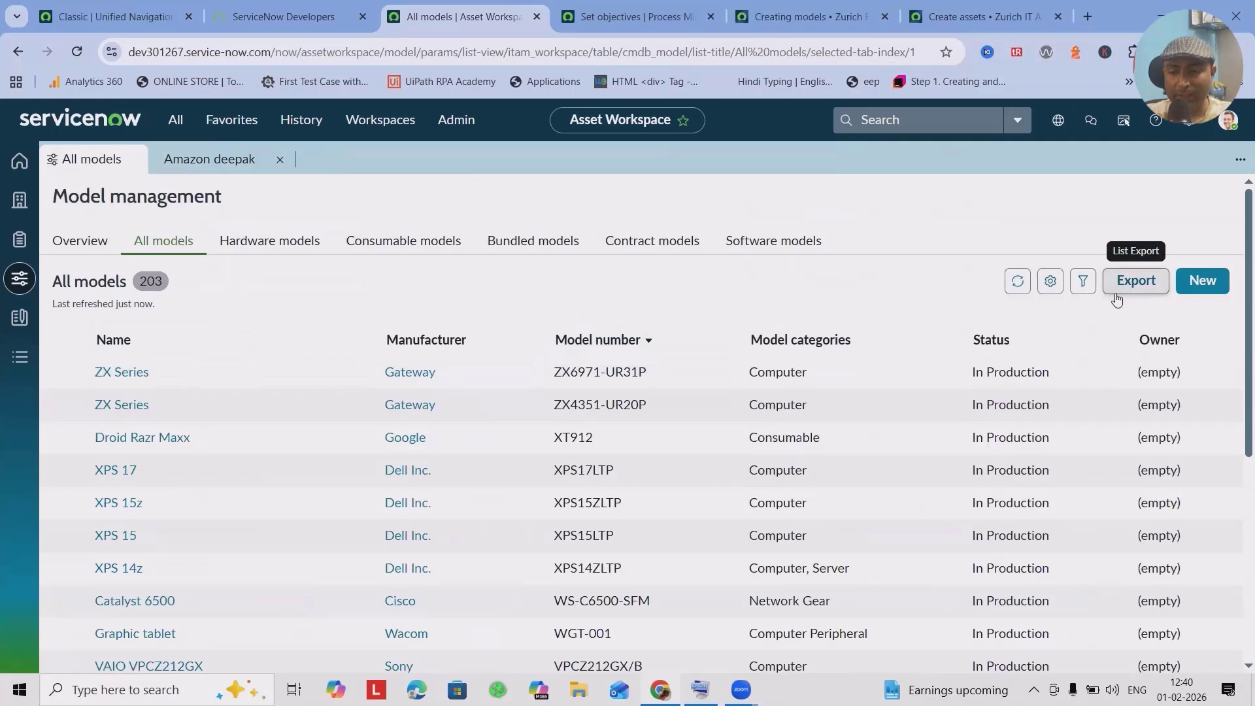
Export the All models list as a PDF in Landscape orientation with the Download delivery type
click(1138, 283)
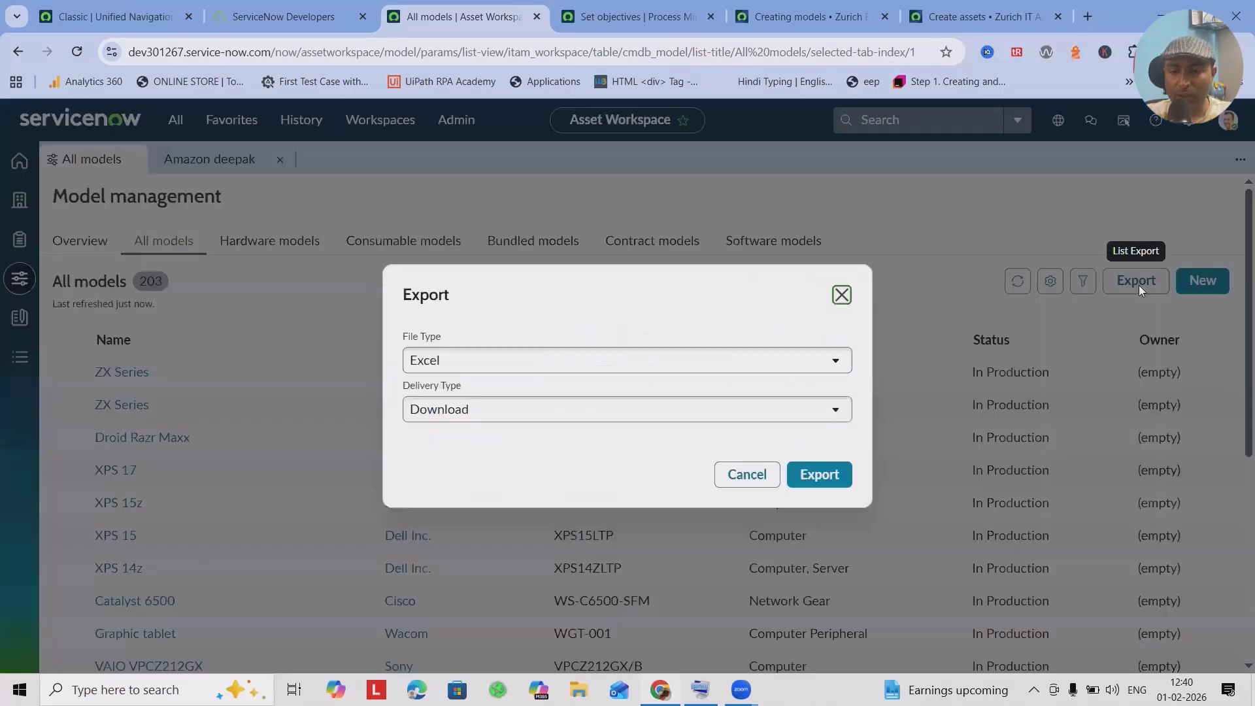
click(552, 359)
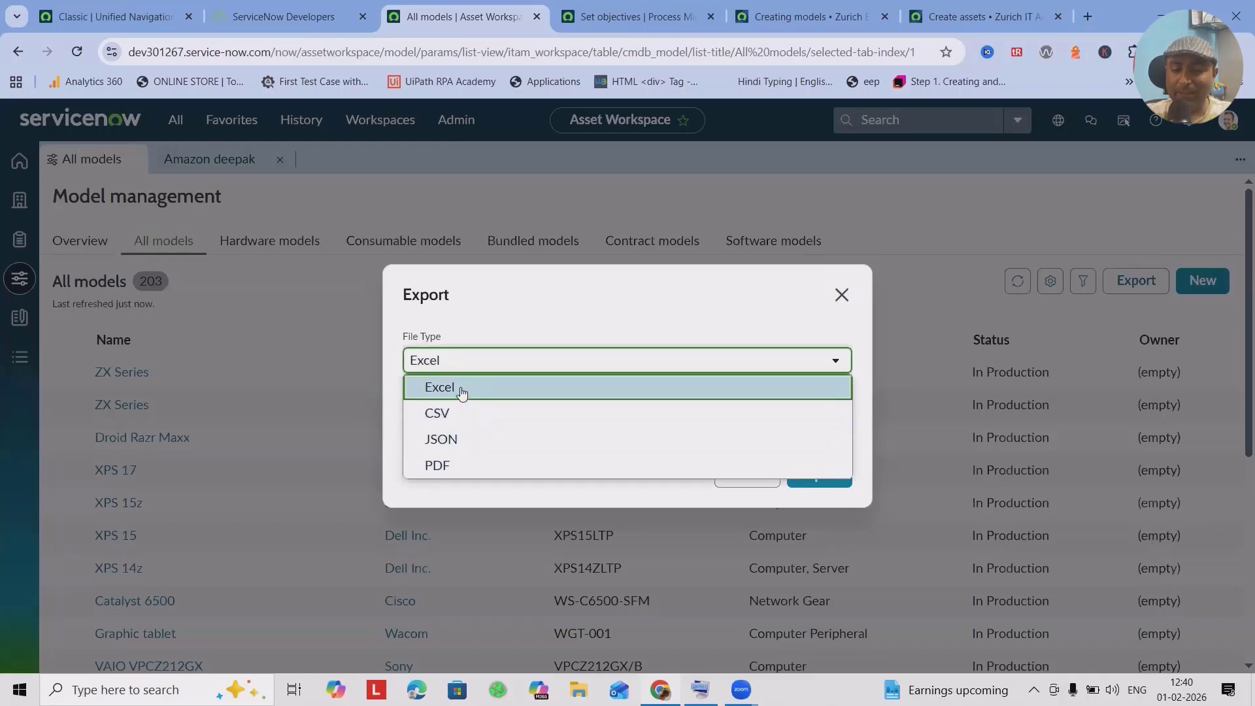
click(460, 468)
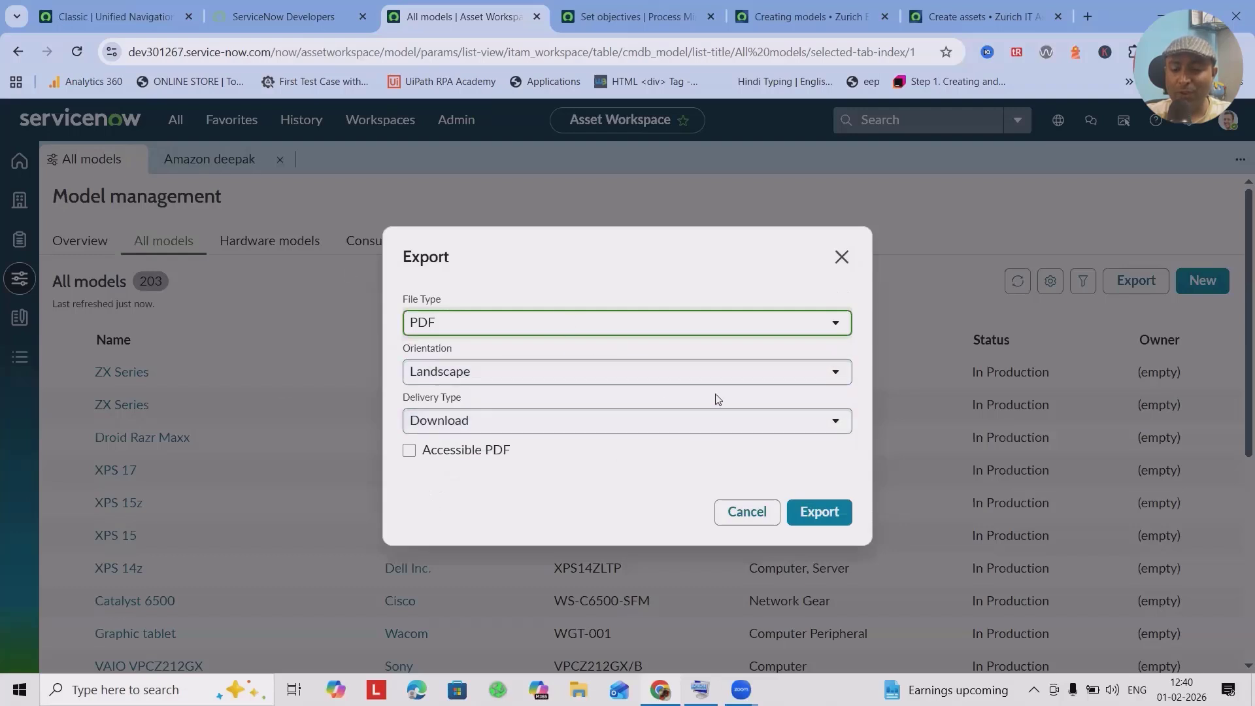
click(717, 371)
click(500, 399)
click(511, 376)
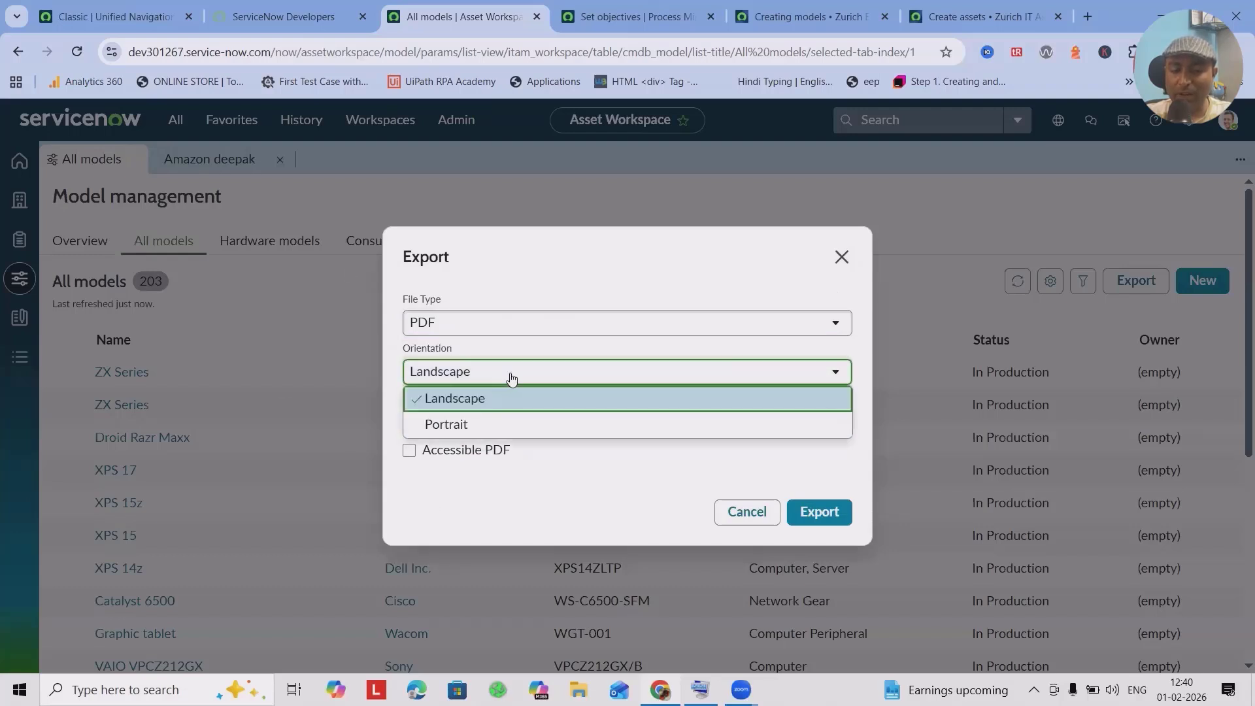
click(485, 424)
click(598, 388)
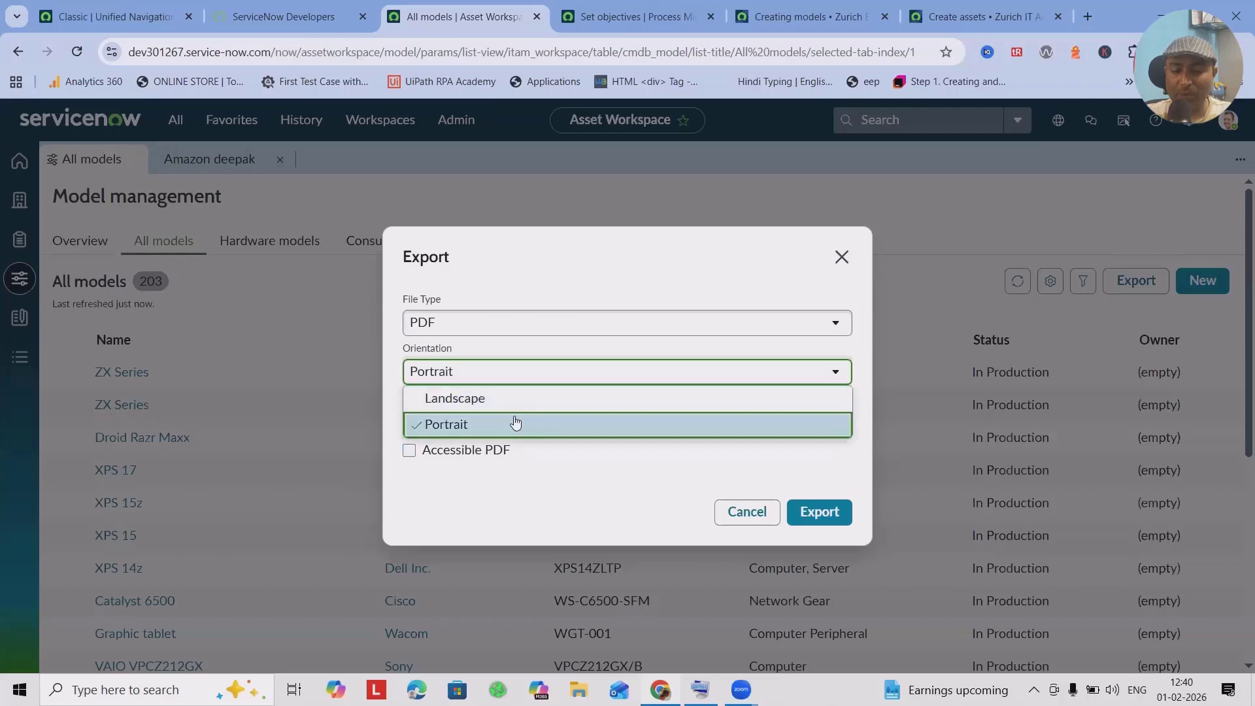
click(512, 402)
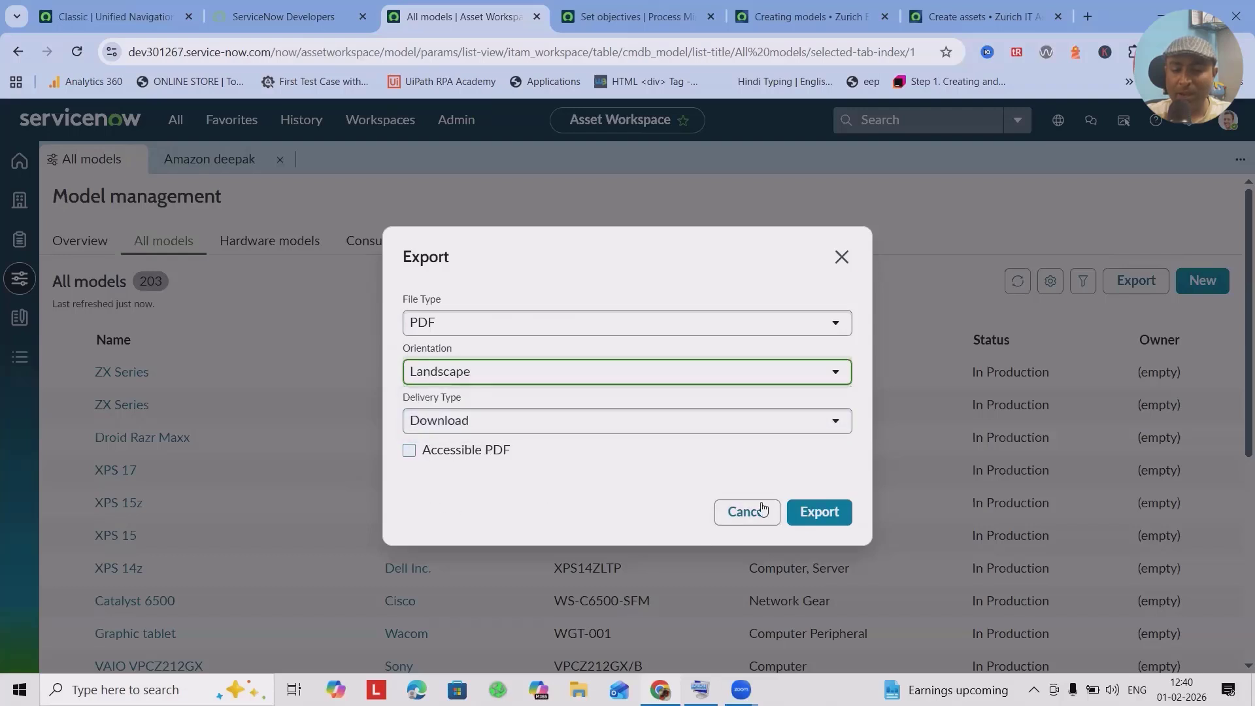
click(814, 513)
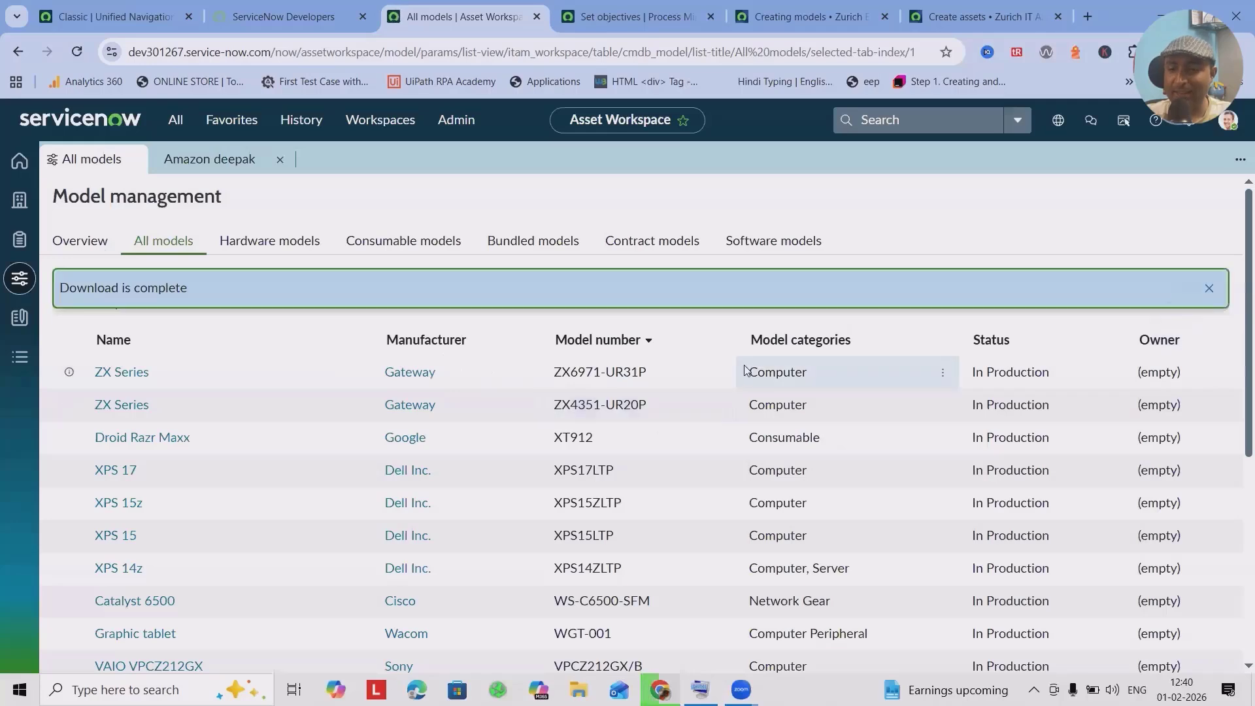
Open the downloaded cmdb_model.pdf in Adobe Acrobat and look through its pages from first to last
click(1043, 97)
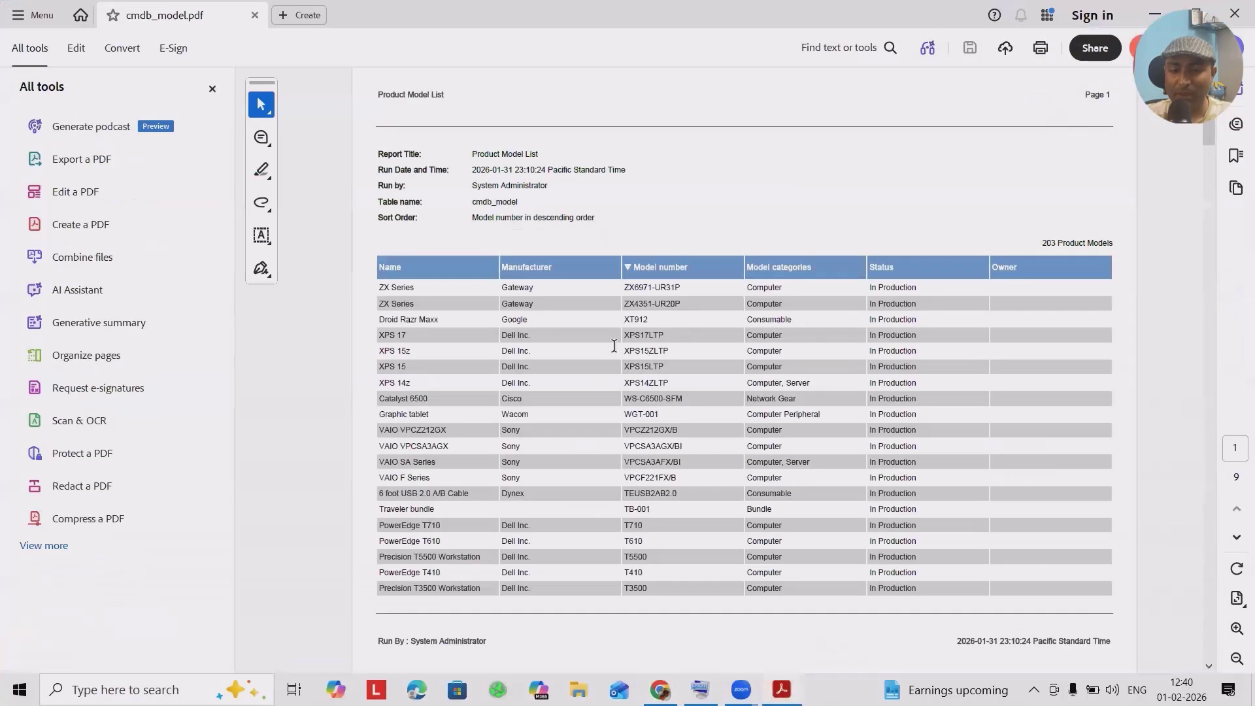
scroll(715, 378, down, 15)
scroll(715, 379, down, 10)
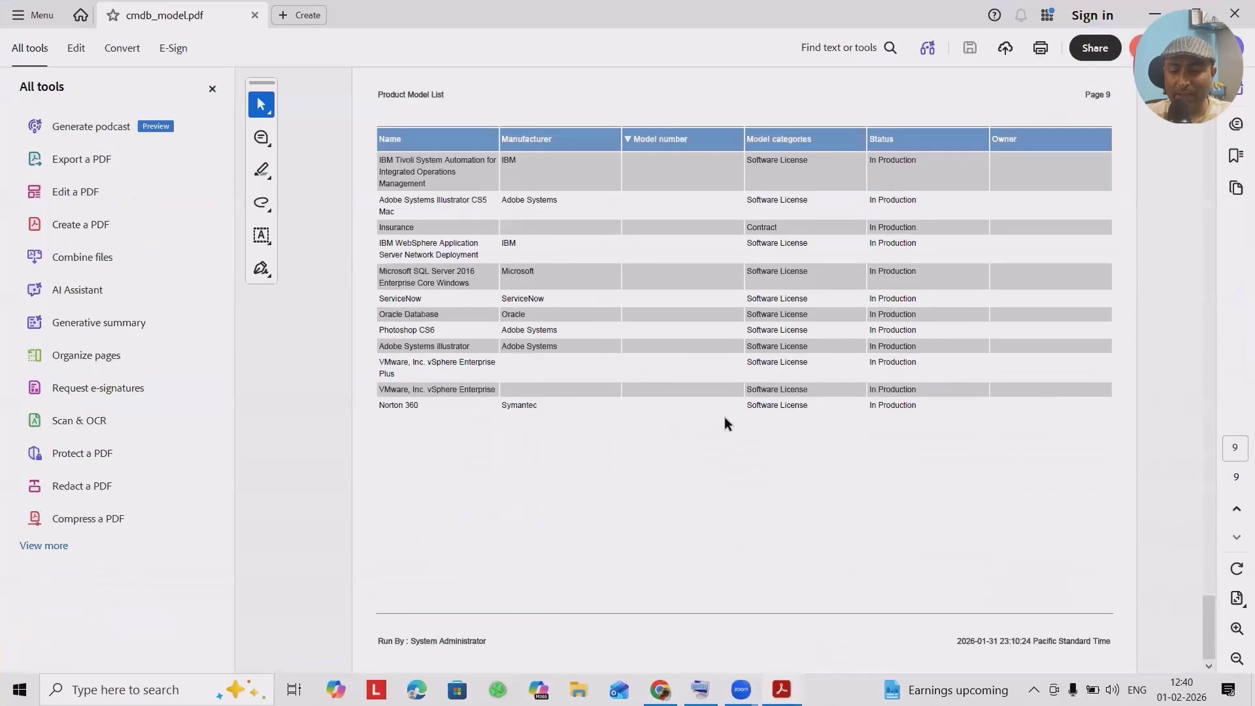
scroll(724, 417, up, 20)
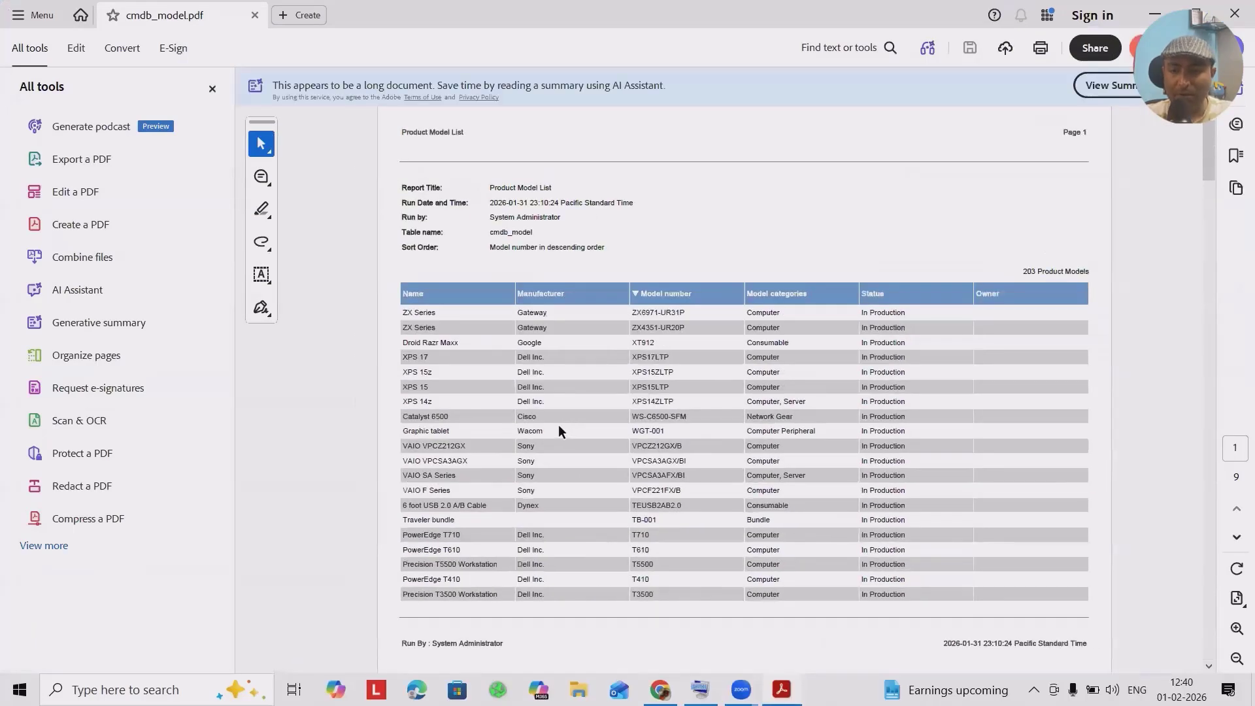
Search the exported PDF for the new model's name and highlight its row in the table
key(ctrl+f)
text(a)
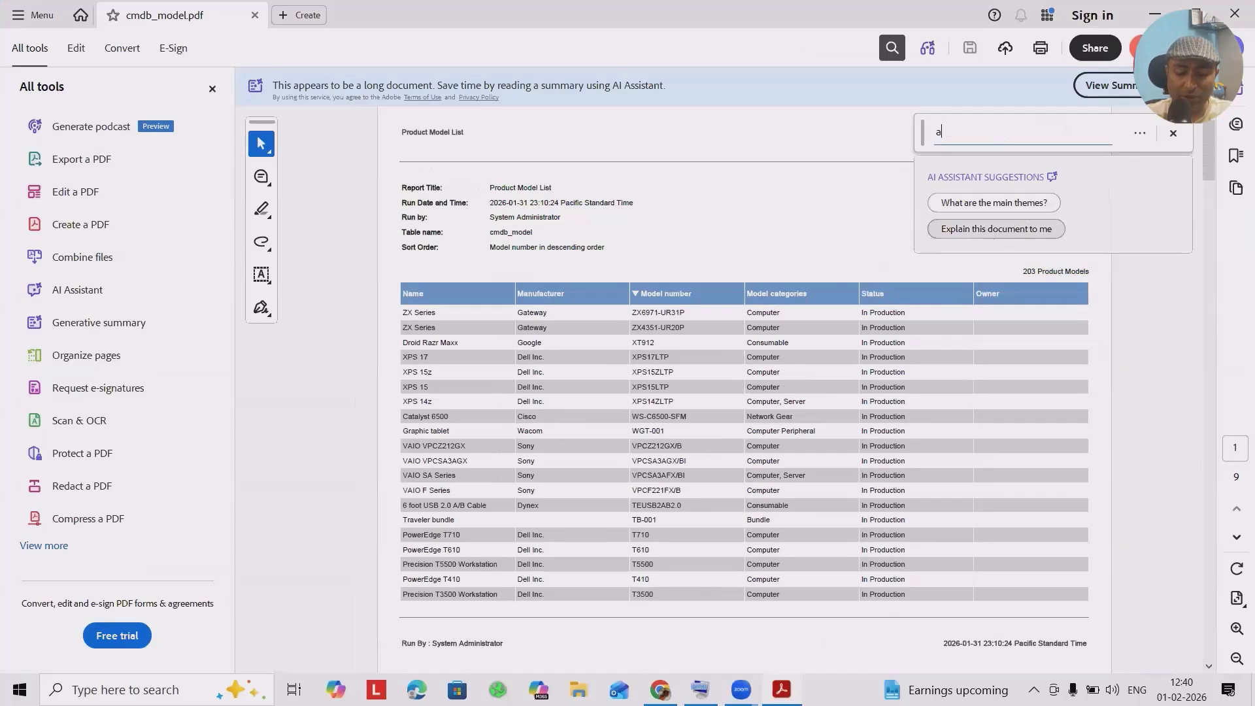
key(BackSpace)
text(deepak)
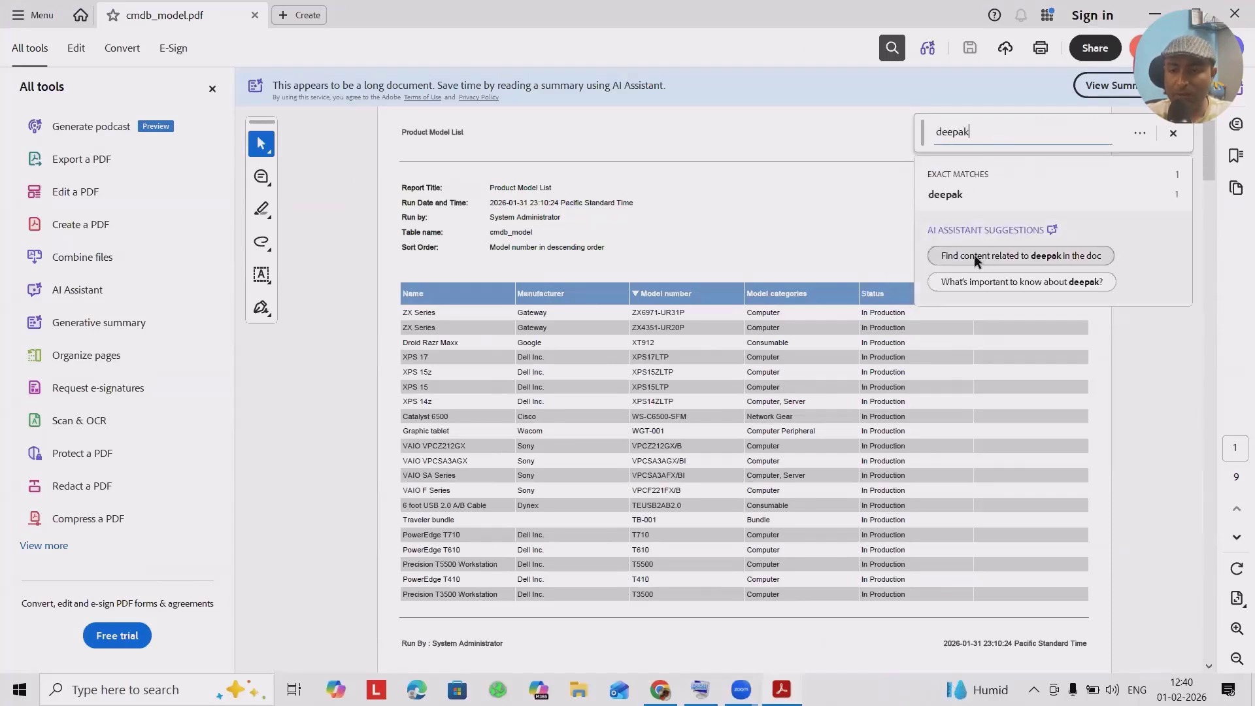
key(Return)
drag(400, 593, 883, 593)
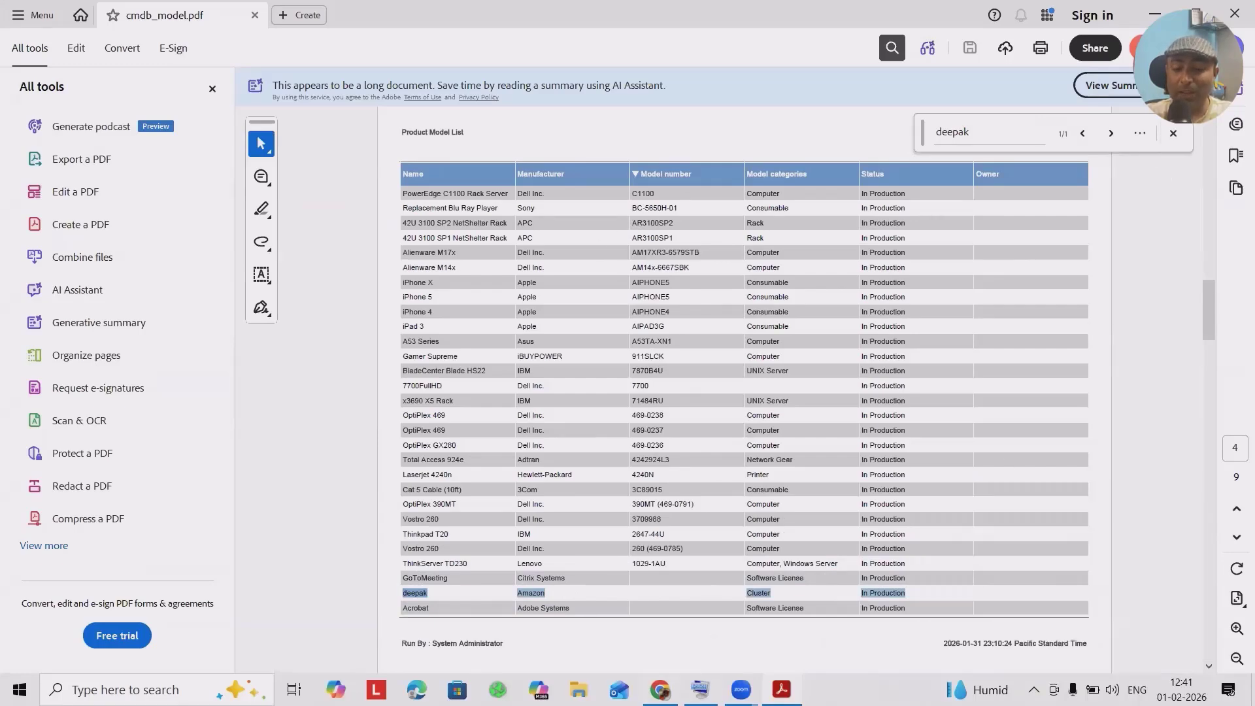
Switch back to the All models list in Chrome, display its filter panel, and refresh the list
click(660, 690)
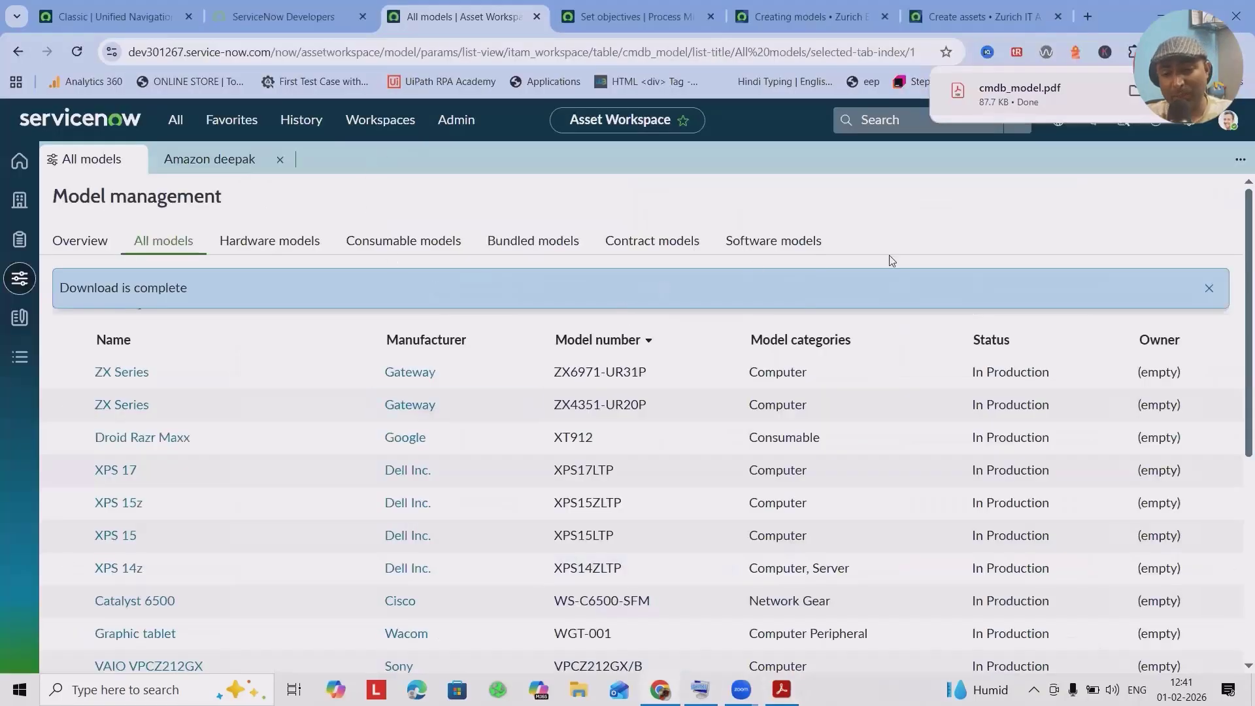
click(1209, 288)
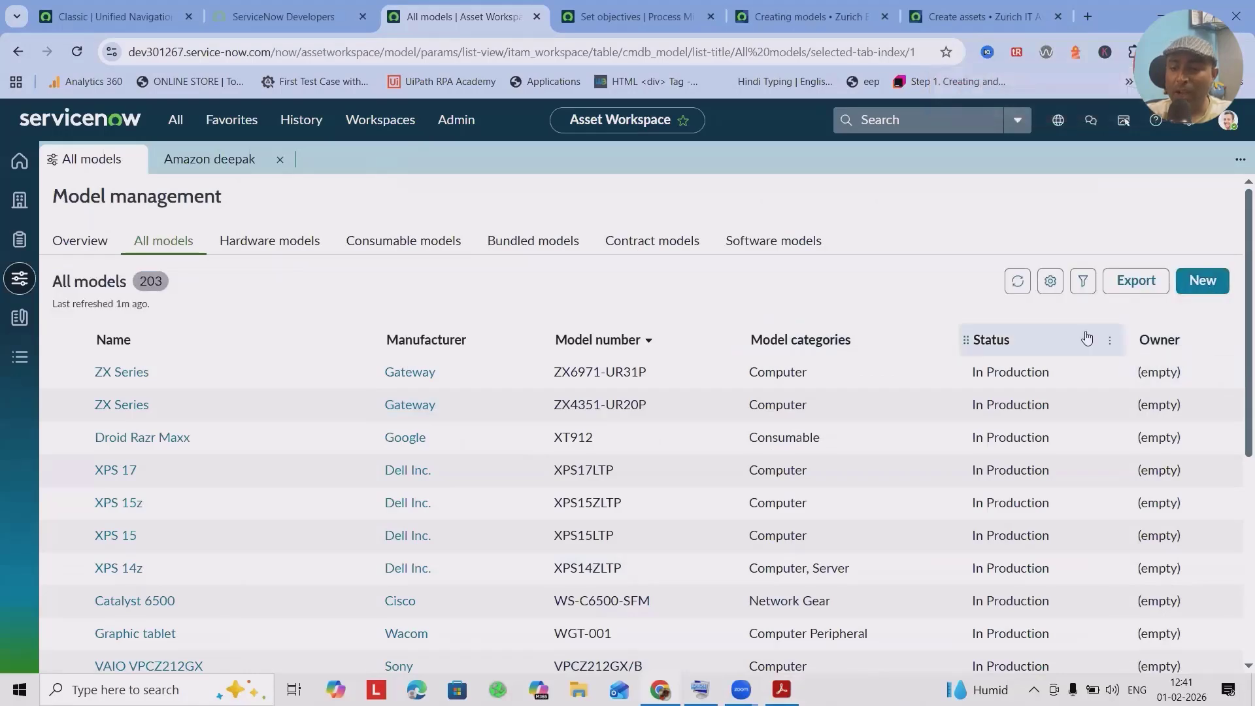
click(1084, 281)
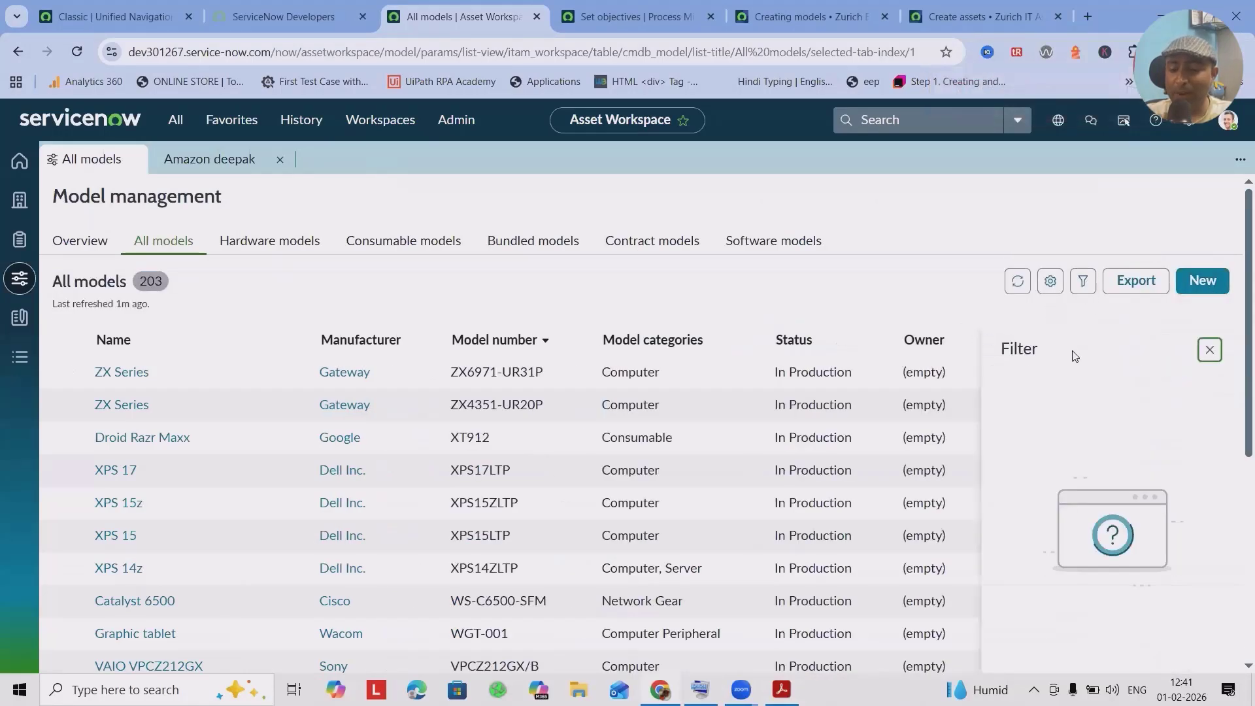
click(1017, 282)
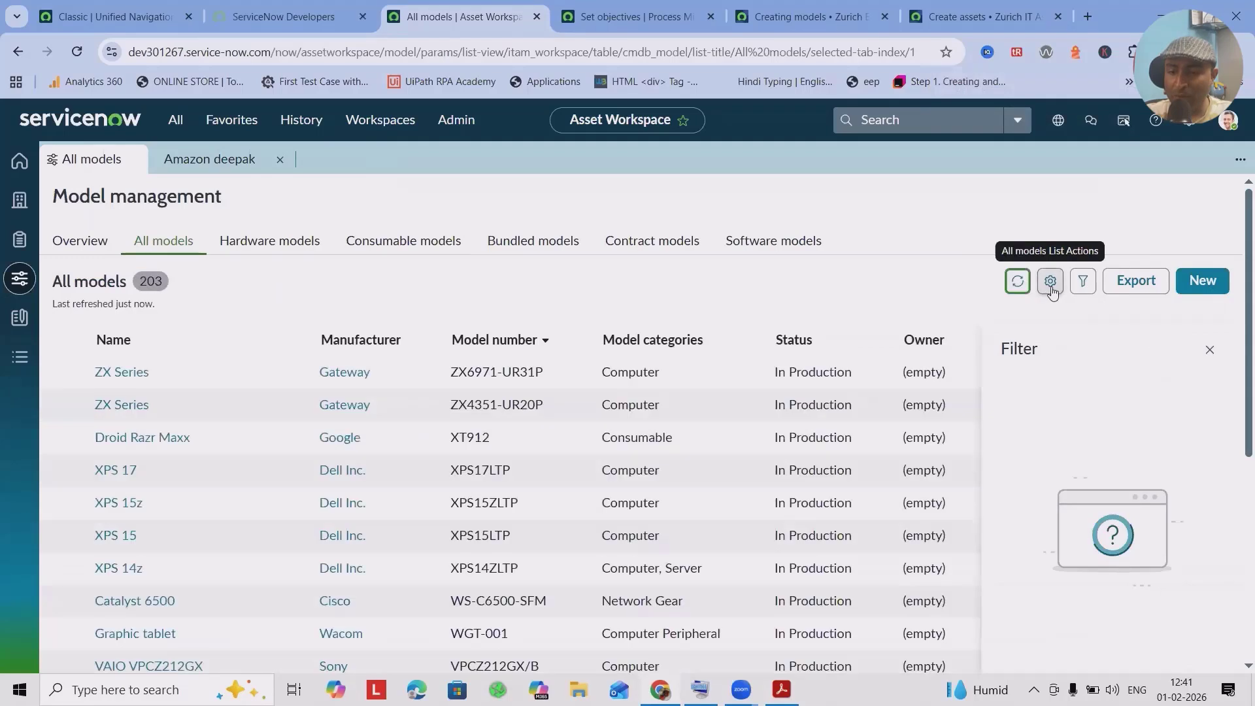
Add the Acquisition method column to the All models list and close the filter panel
click(1051, 283)
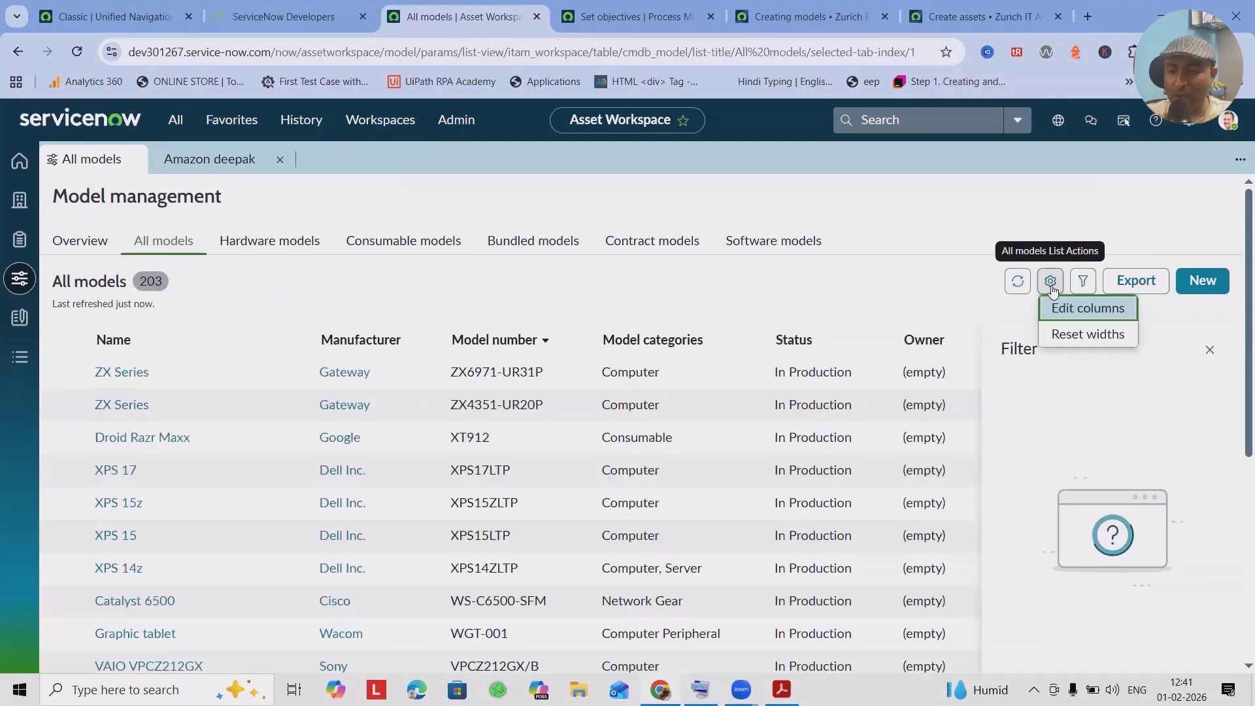
click(1091, 319)
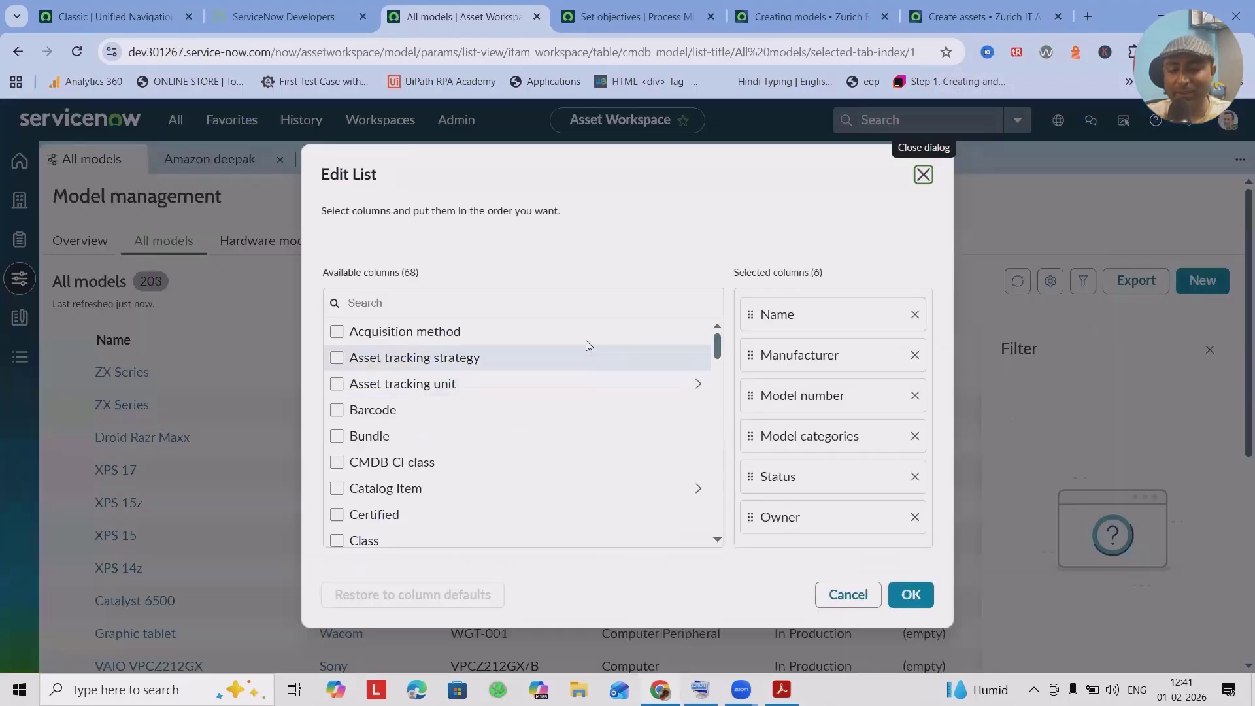
click(337, 331)
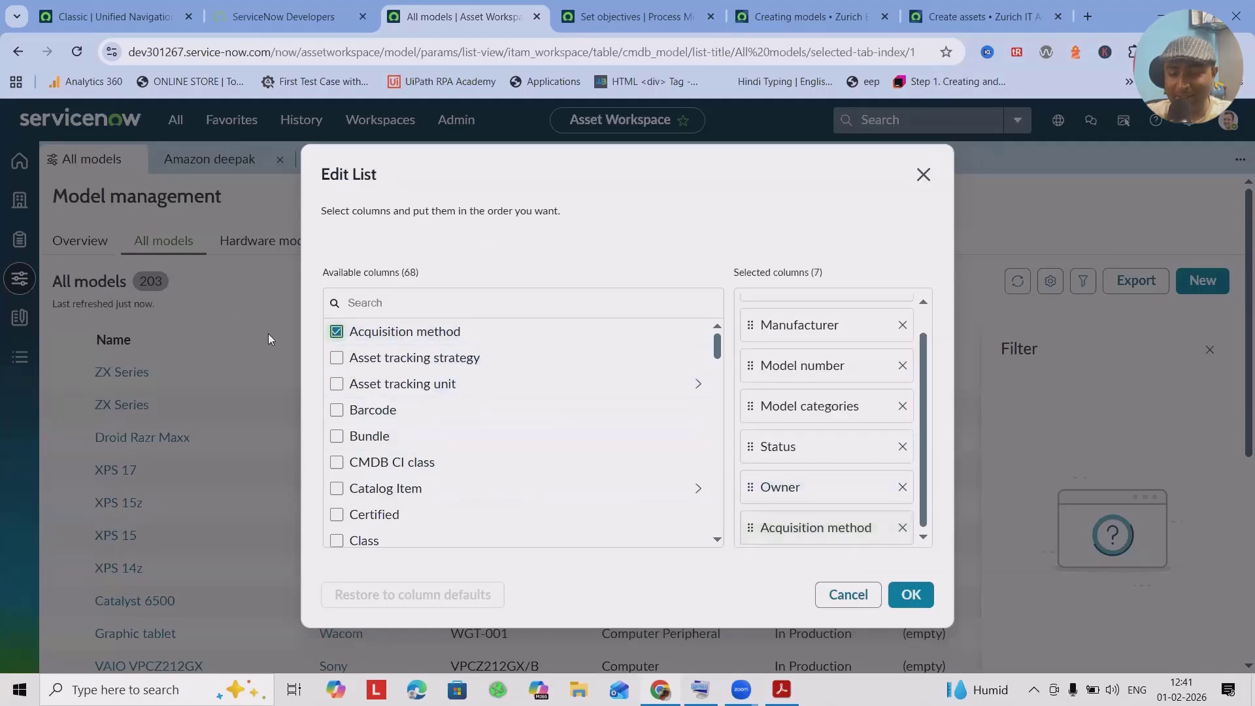
click(902, 597)
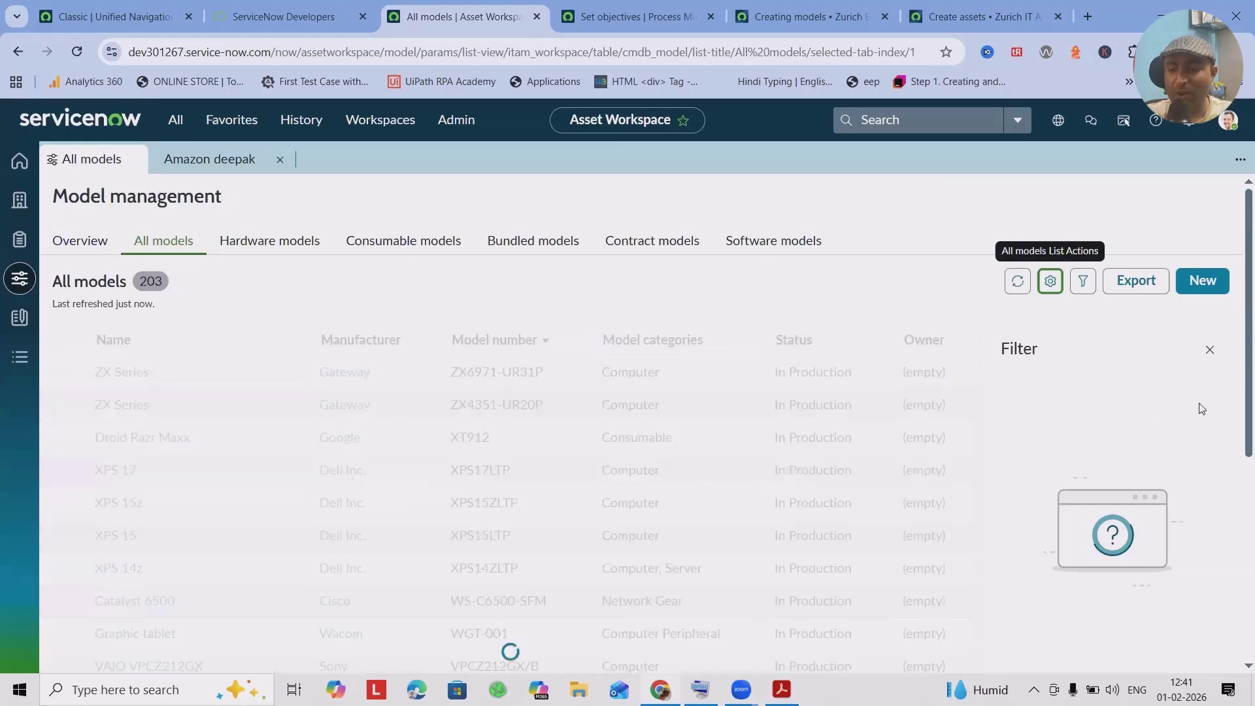
click(1210, 349)
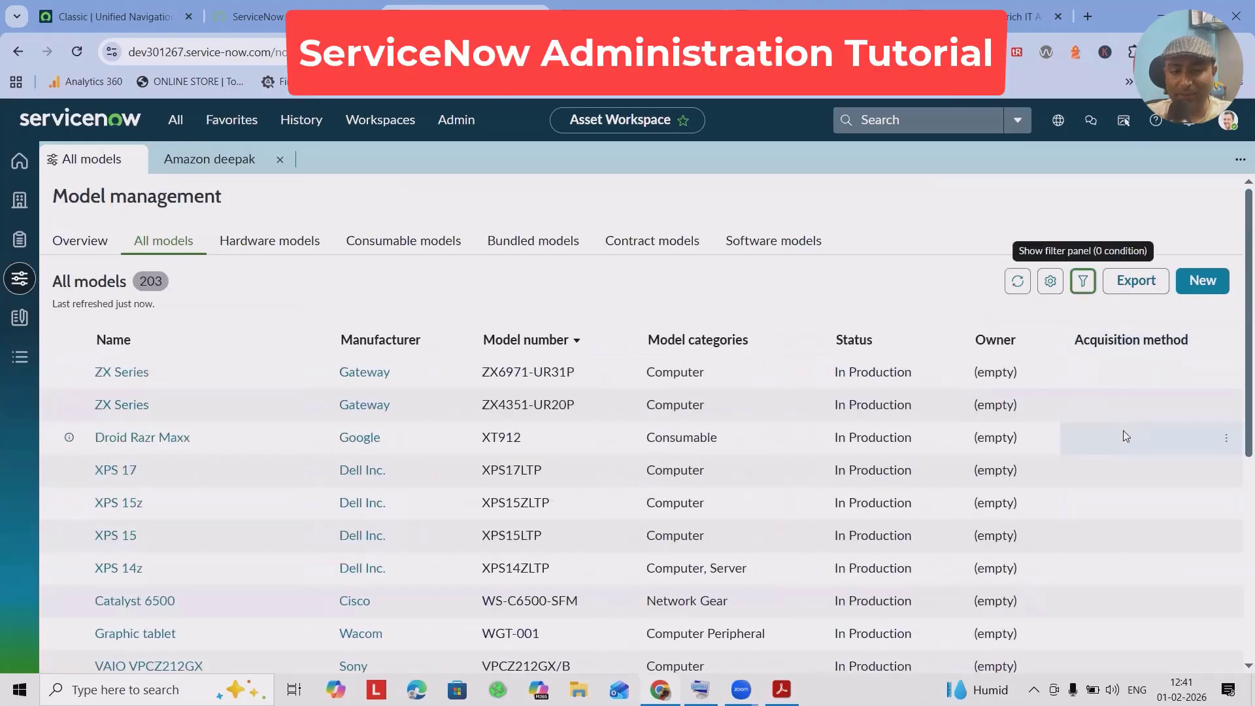
Compare the All models list with the Hardware models and Consumable models lists
click(159, 249)
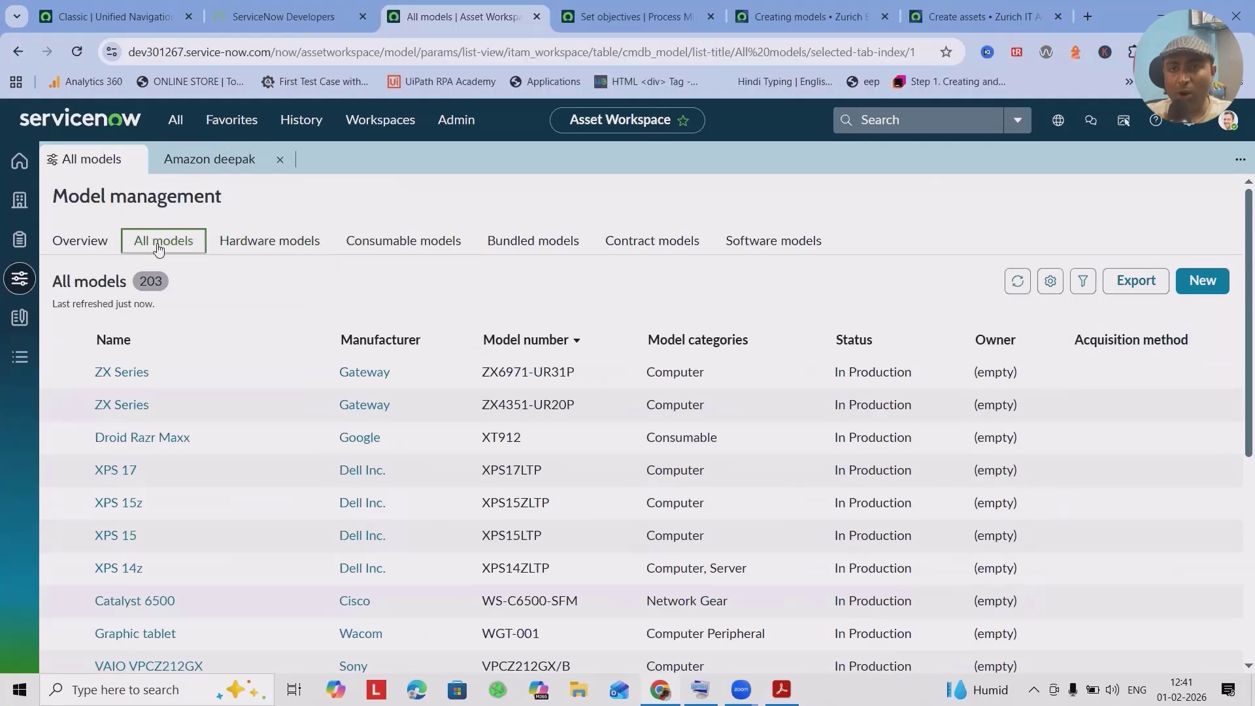
click(256, 249)
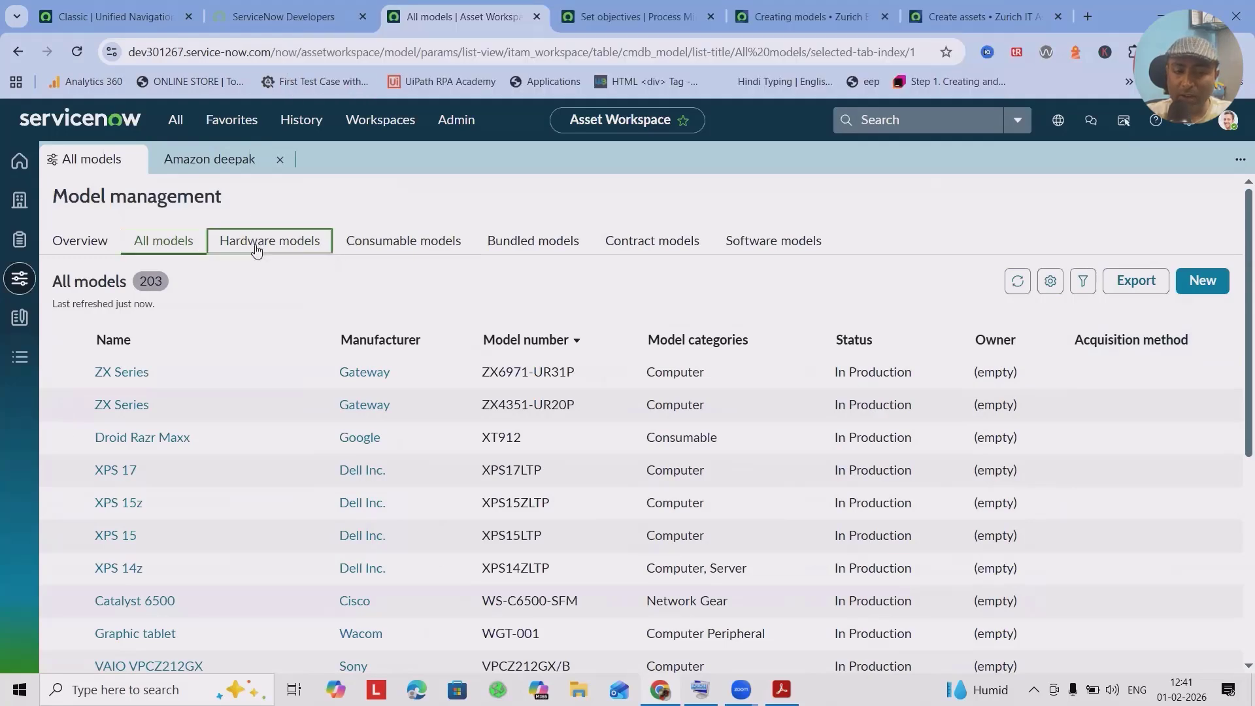
click(430, 252)
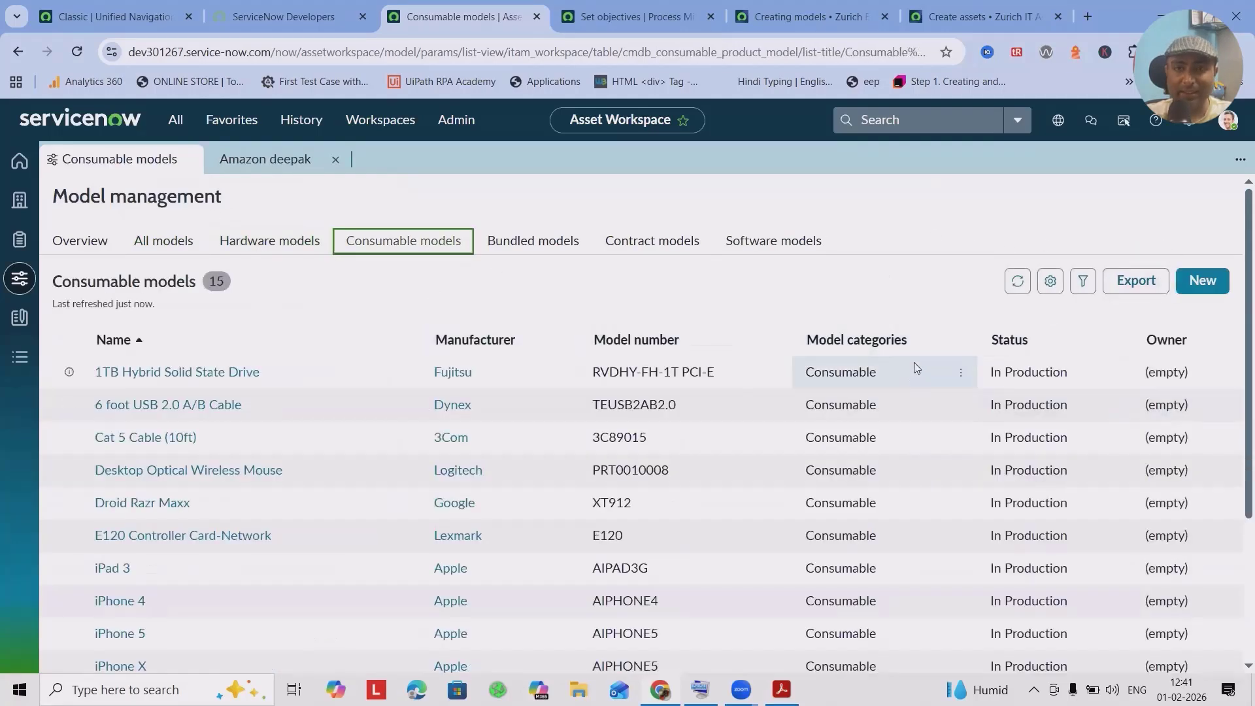
click(178, 244)
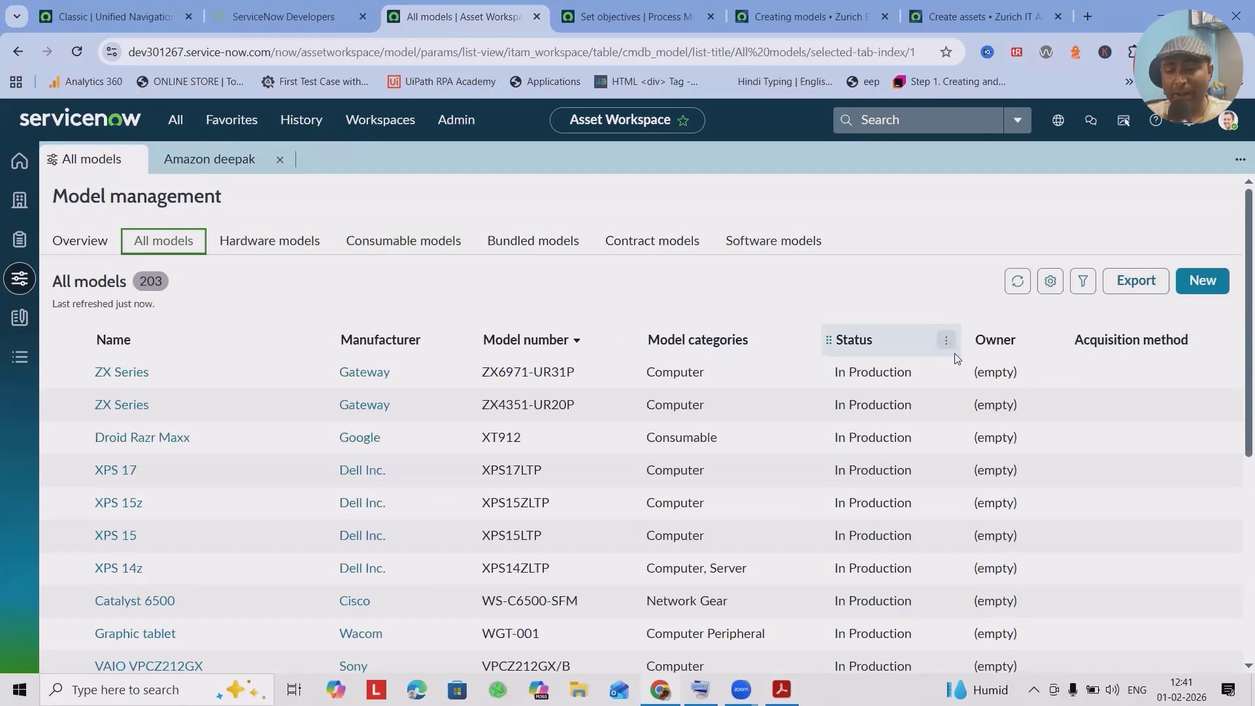
click(345, 255)
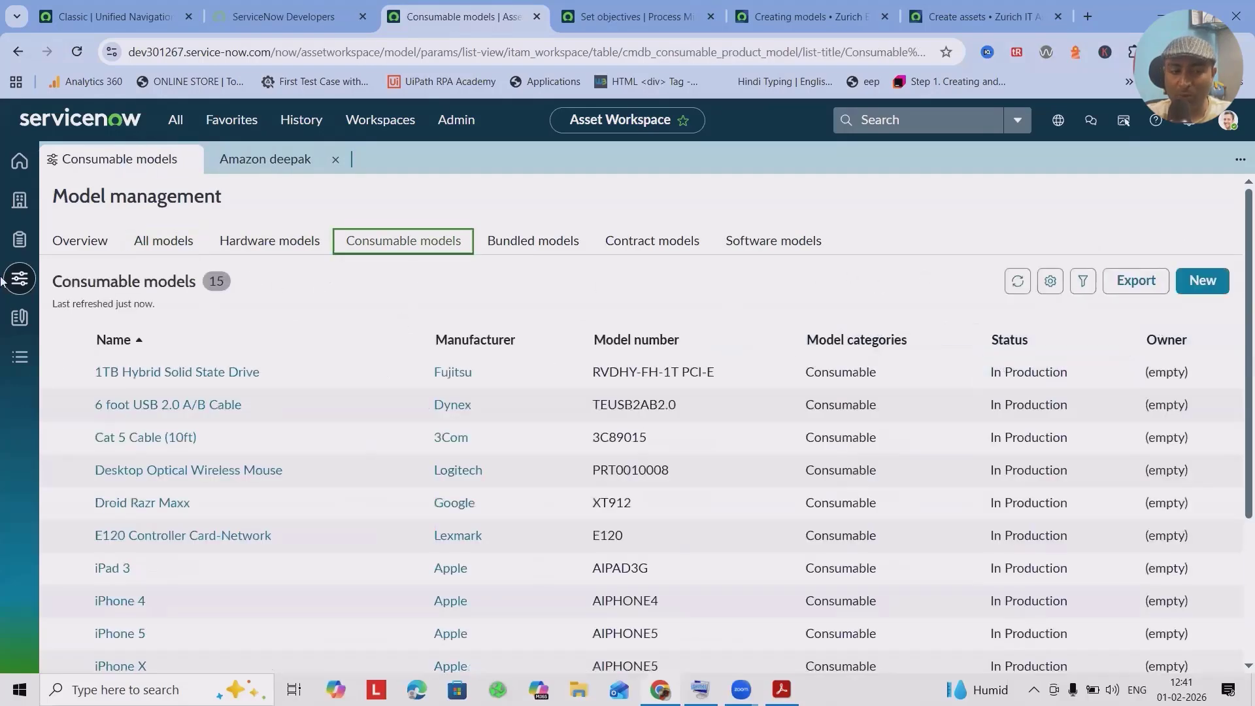
Examine the Important Actions and Model overview sections on the Model management overview
click(82, 242)
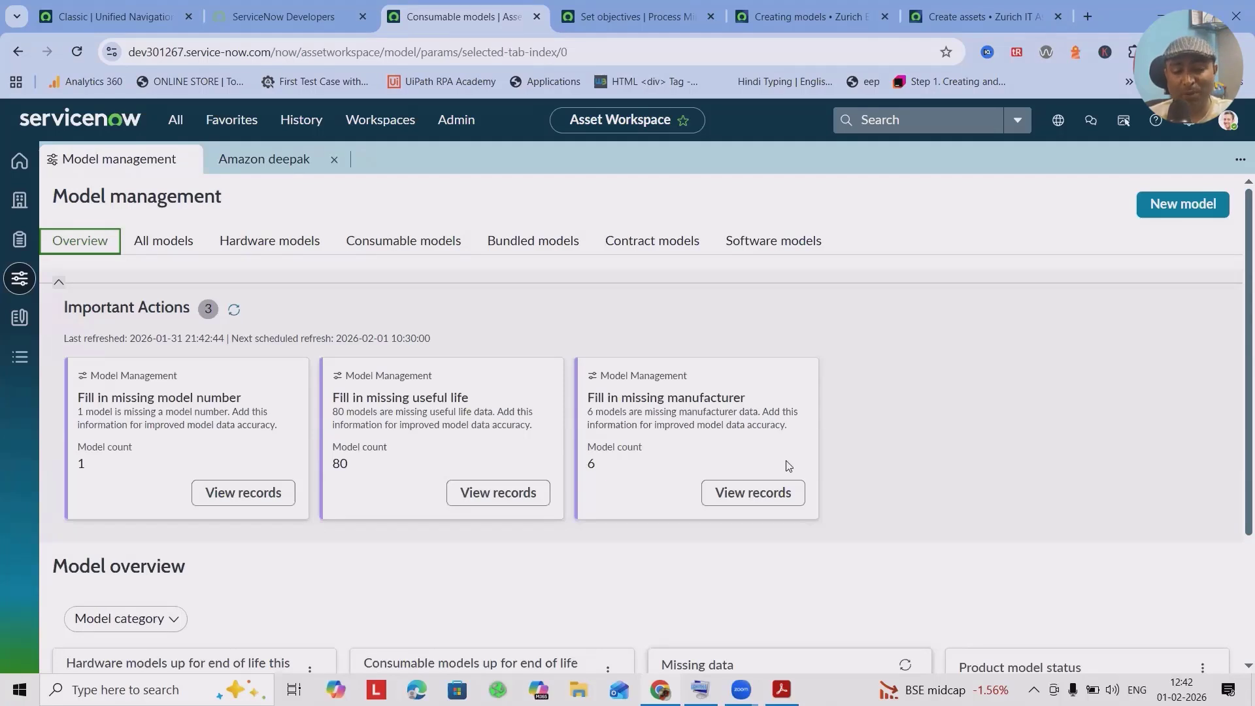
scroll(987, 375, down, 3)
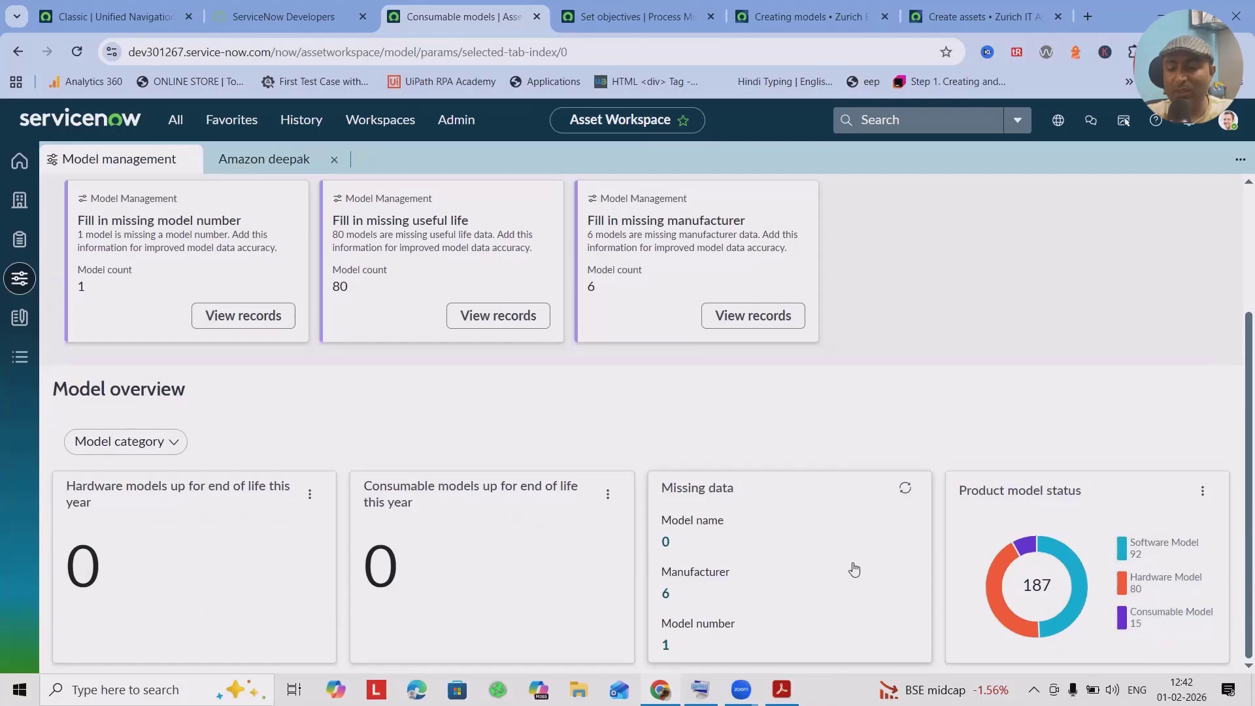
scroll(1090, 567, up, 3)
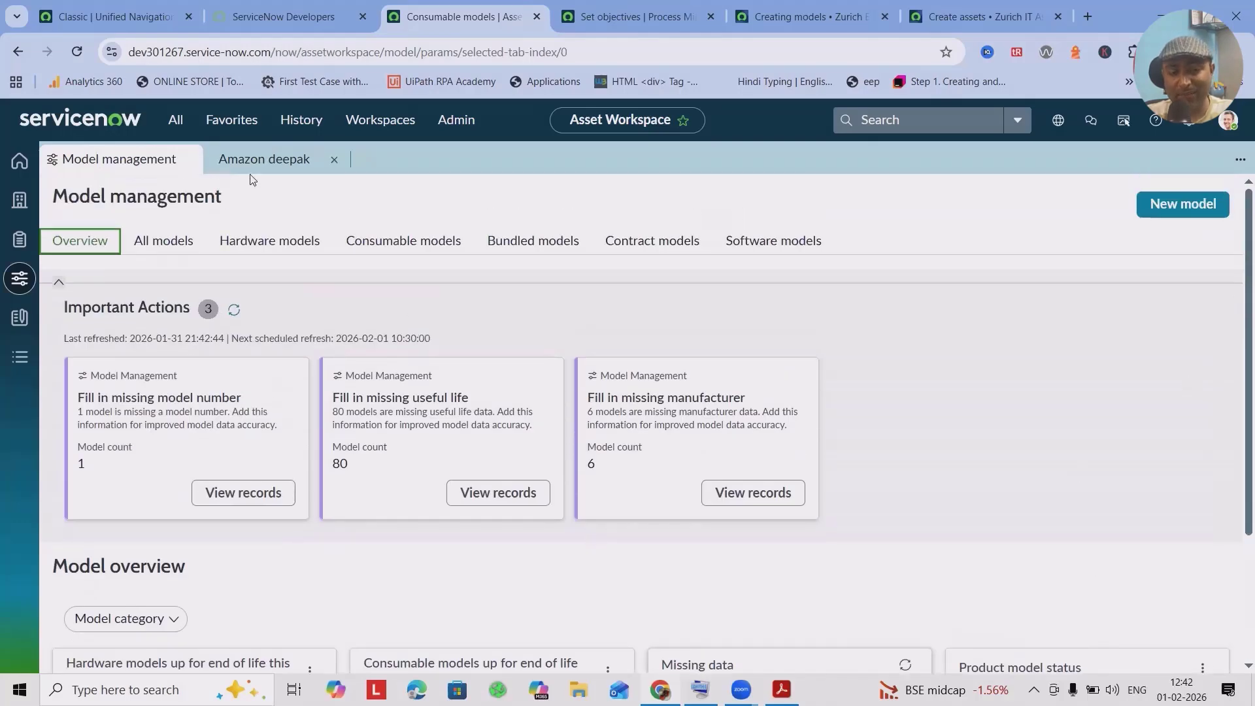
Return to the new application model's record and display its details
click(264, 162)
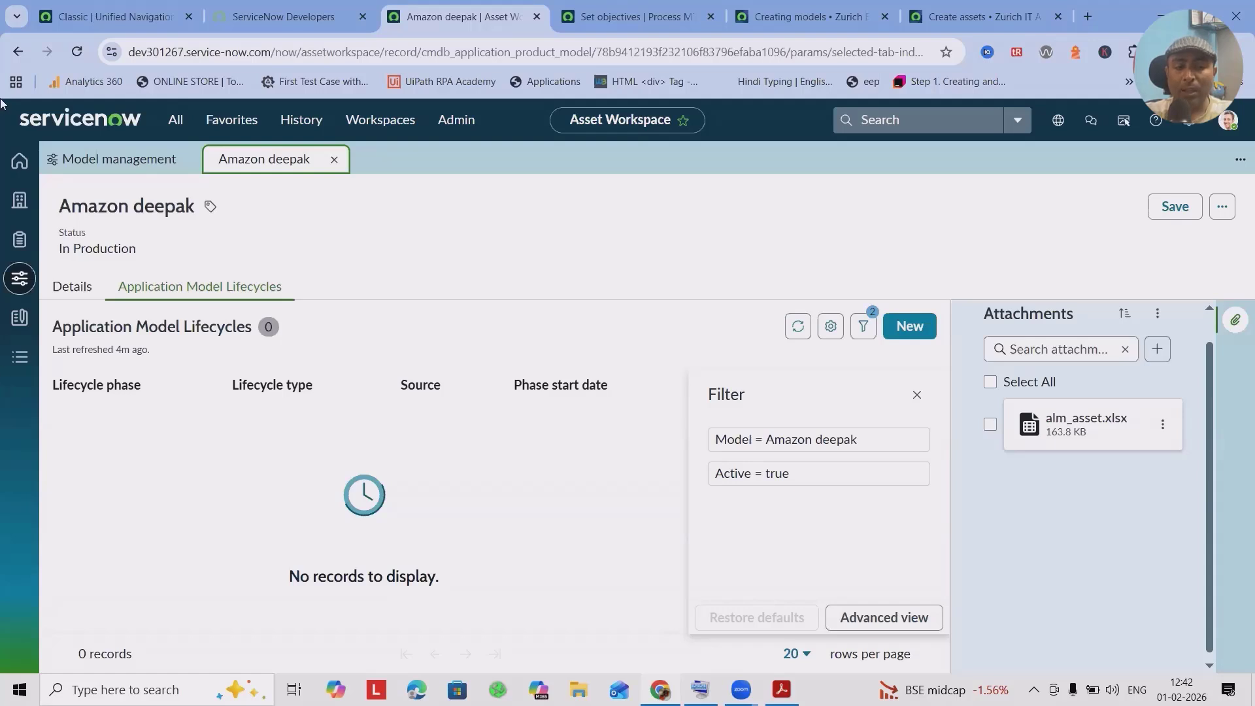
click(60, 285)
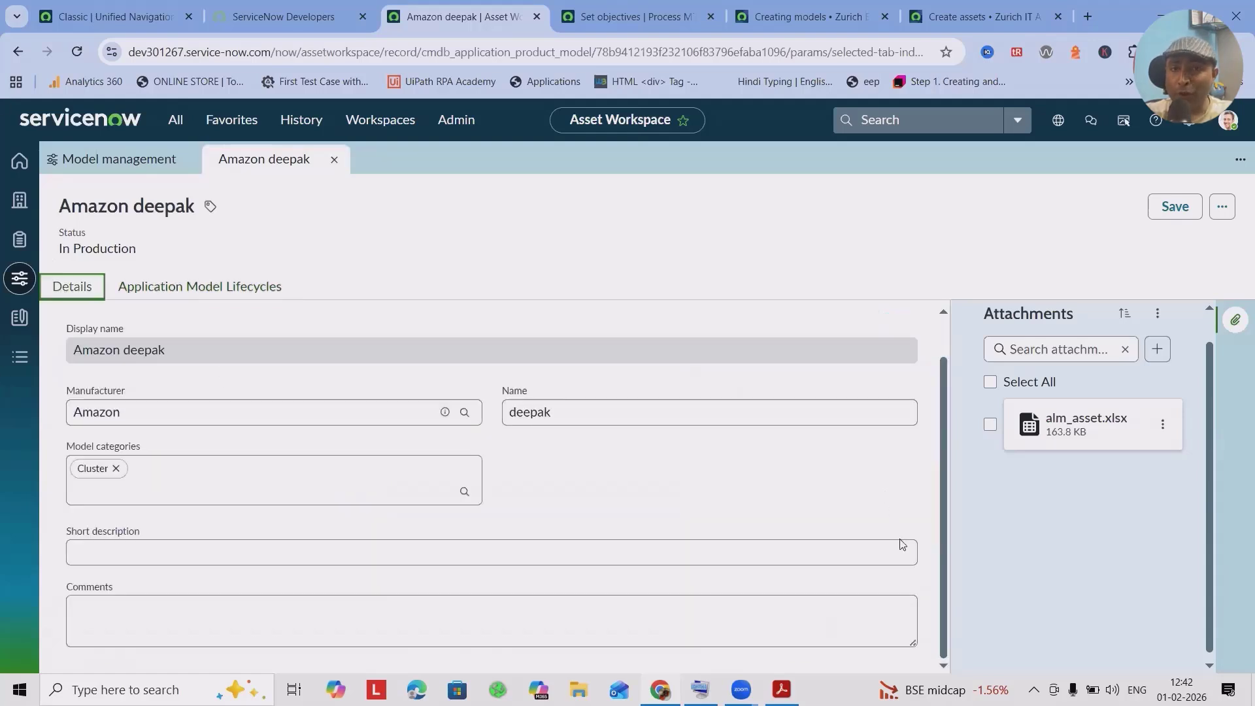